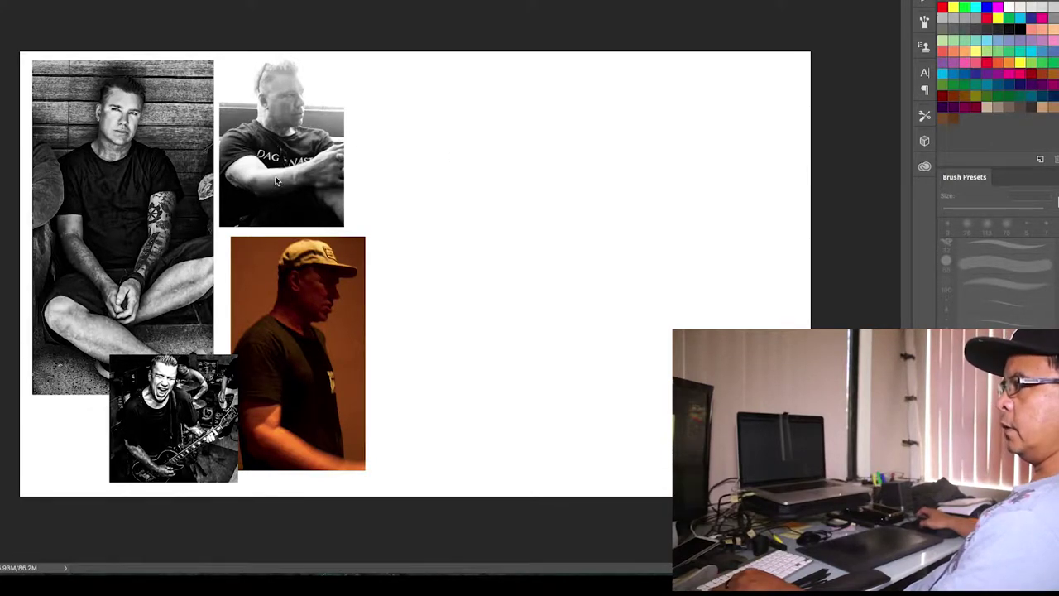
Examine the reference photos of the man, focusing on the seated portrait's face and the blank canvas area beside them.
{"action": "key", "text": "ctrl+equal"}
{"action": "scroll", "coordinate": [210, 164], "scroll_direction": "up", "scroll_amount": 2}
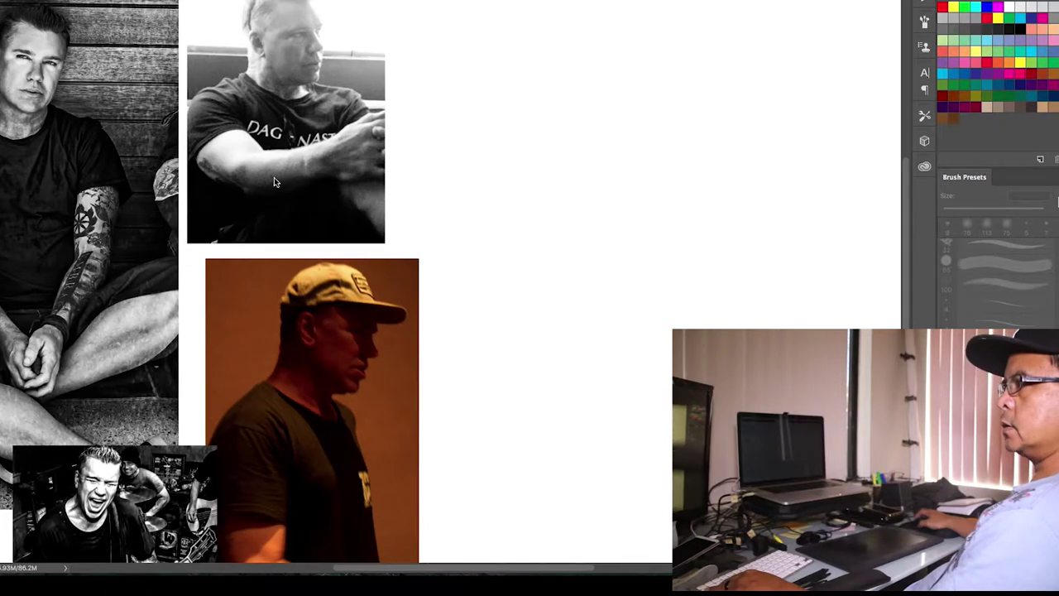
{"action": "scroll", "coordinate": [274, 177], "scroll_direction": "down", "scroll_amount": 3}
{"action": "scroll", "coordinate": [274, 177], "scroll_direction": "up", "scroll_amount": 1}
{"action": "key", "text": "F7"}
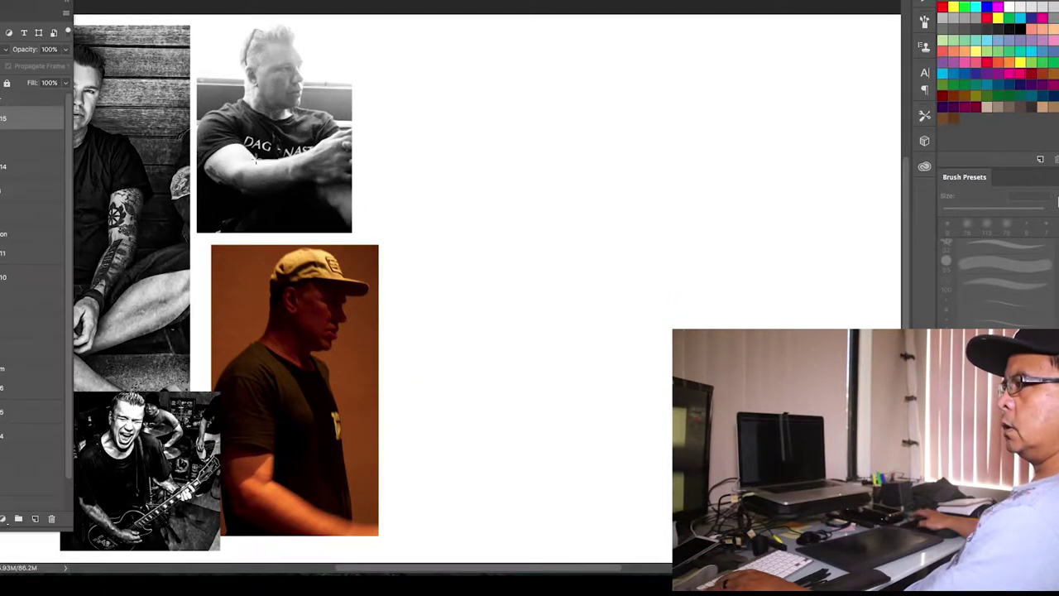
{"action": "left_click_drag", "start_coordinate": [318, 154], "coordinate": [379, 153]}
{"action": "scroll", "coordinate": [378, 154], "scroll_direction": "down", "scroll_amount": 3}
{"action": "scroll", "coordinate": [336, 233], "scroll_direction": "up", "scroll_amount": 5}
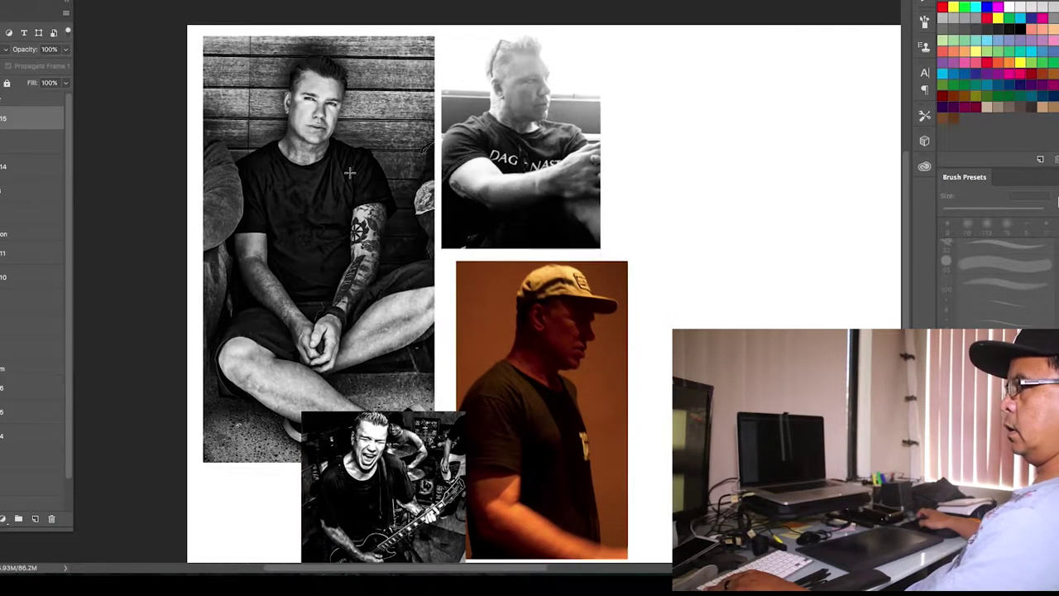
{"action": "scroll", "coordinate": [336, 232], "scroll_direction": "up", "scroll_amount": 2}
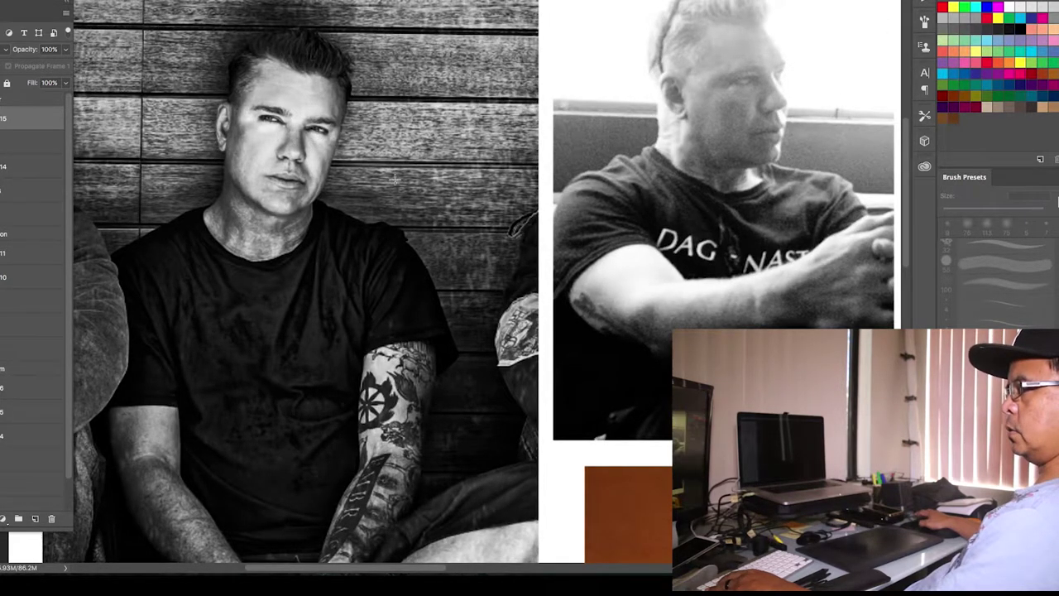
{"action": "scroll", "coordinate": [260, 134], "scroll_direction": "down", "scroll_amount": 2}
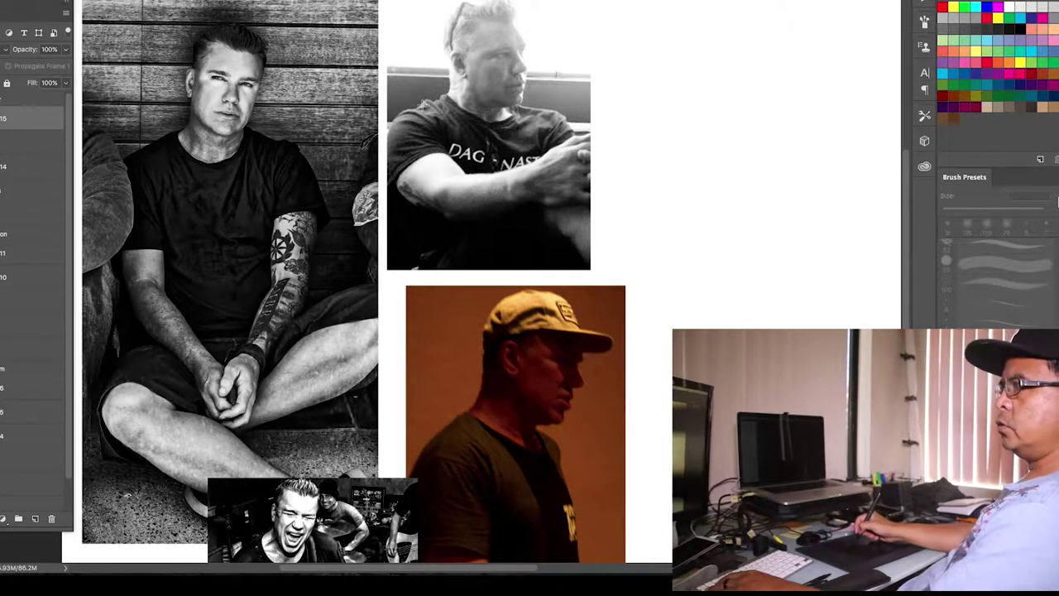
{"action": "left_click_drag", "start_coordinate": [684, 155], "coordinate": [486, 138]}
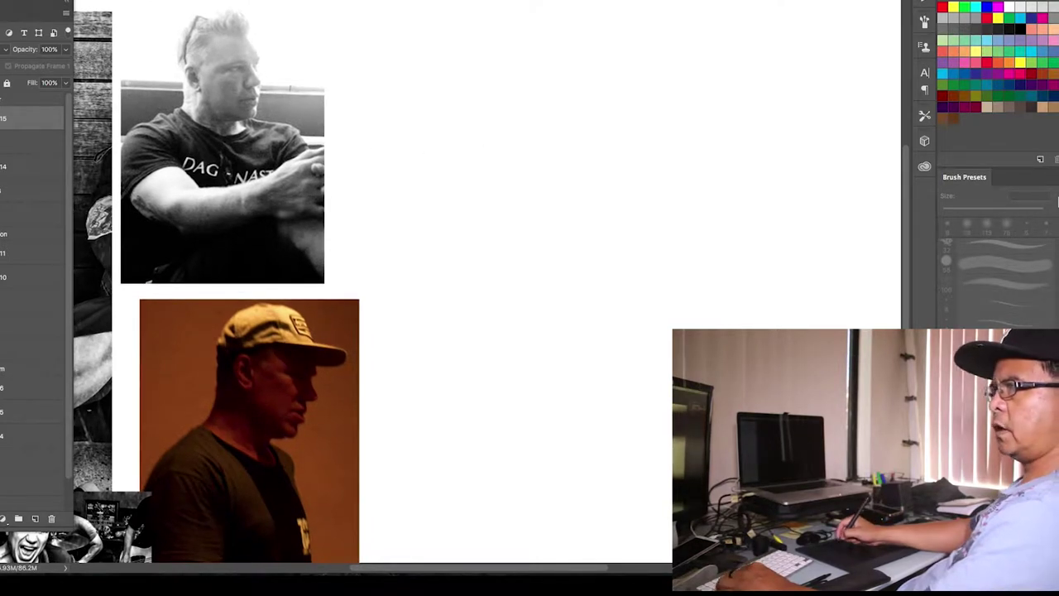
Add a new layer above the reference photos for sketching with the Brush tool.
{"action": "key", "text": "b"}
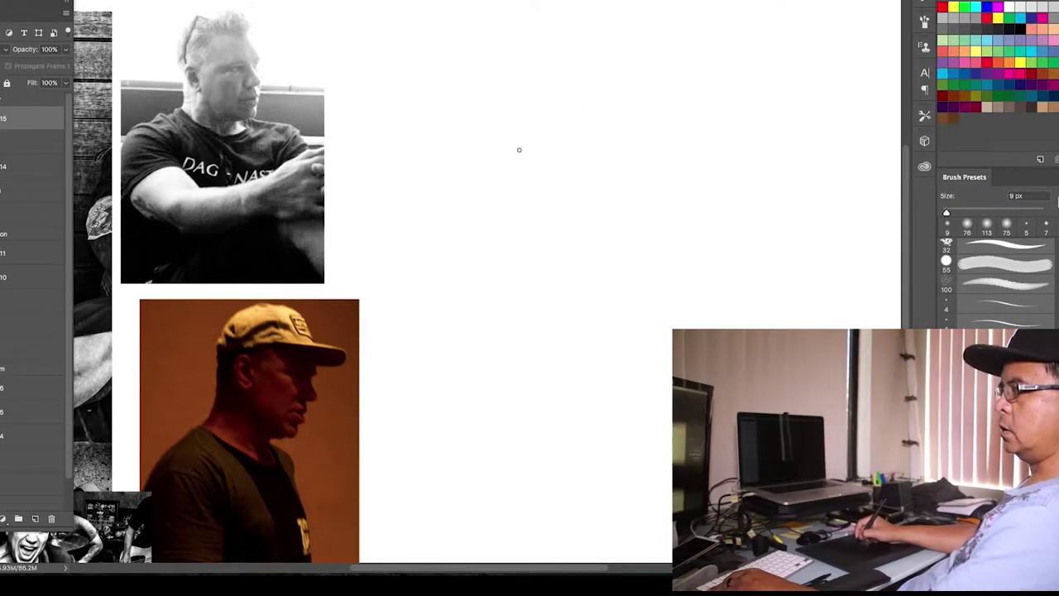
{"action": "left_click_drag", "start_coordinate": [482, 161], "coordinate": [614, 165]}
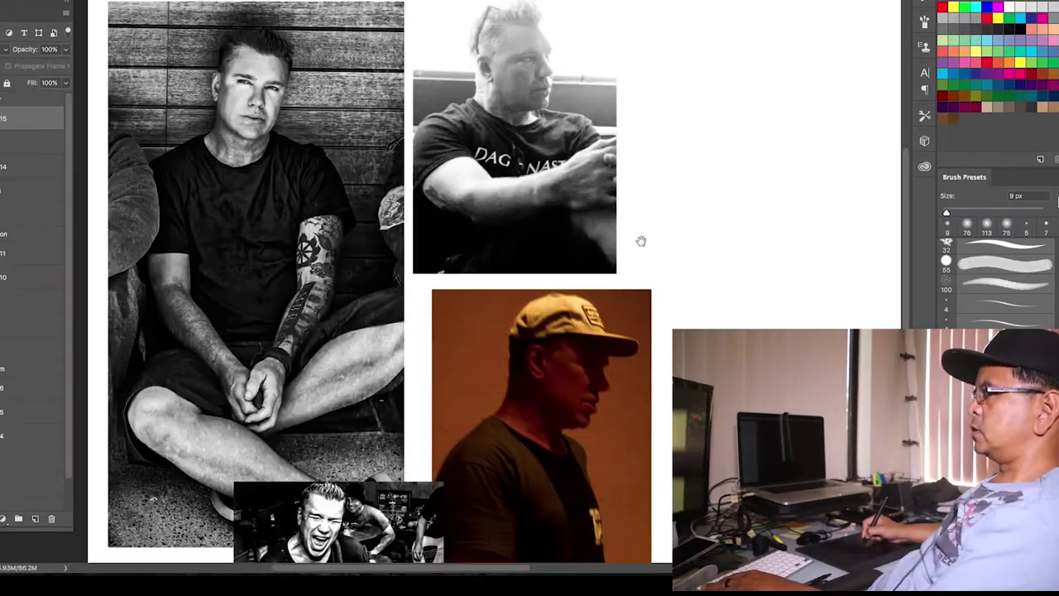
{"action": "left_click_drag", "start_coordinate": [638, 239], "coordinate": [503, 220]}
{"action": "left_click_drag", "start_coordinate": [744, 178], "coordinate": [650, 168]}
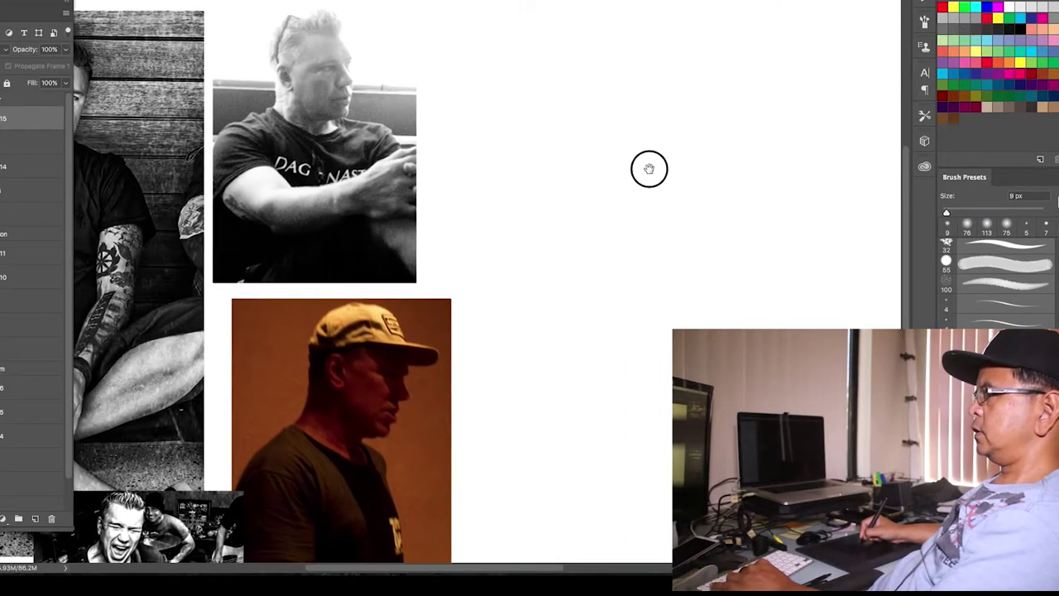
{"action": "key", "text": "ctrl+0"}
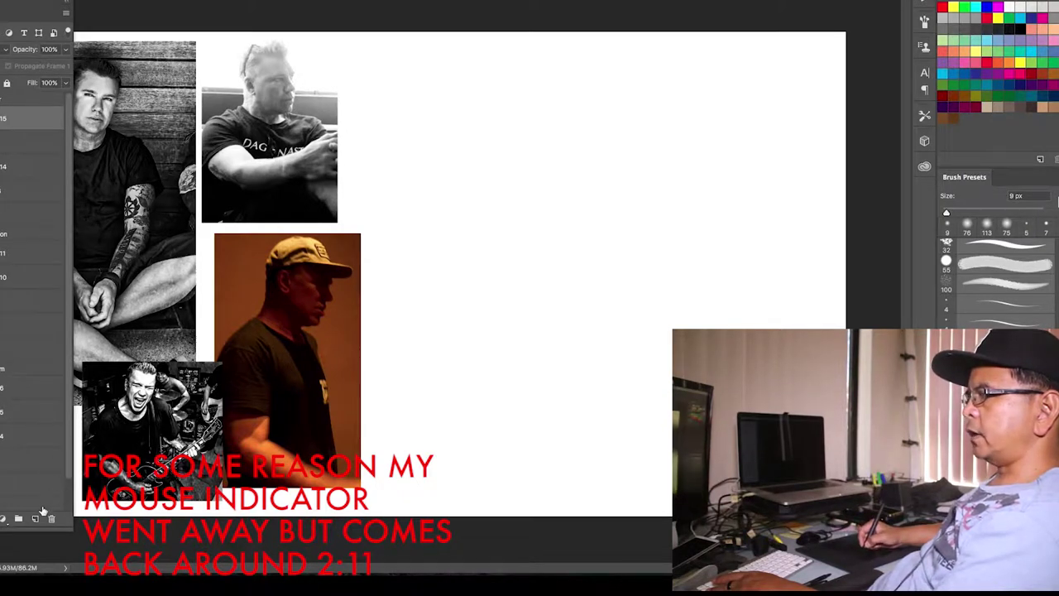
{"action": "left_click", "coordinate": [36, 518]}
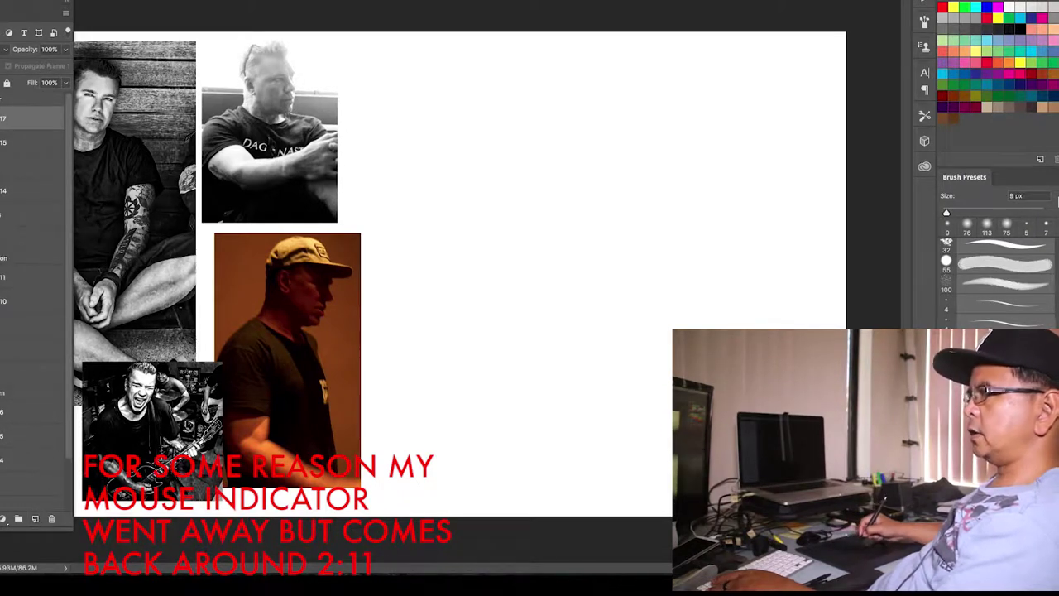
Pick the thin tapered 9 px brush preset for sketching.
{"action": "mouse_move", "coordinate": [586, 104]}
{"action": "left_mouse_down"}
{"action": "mouse_move", "coordinate": [632, 150]}
{"action": "mouse_move", "coordinate": [637, 223]}
{"action": "mouse_move", "coordinate": [526, 220]}
{"action": "mouse_move", "coordinate": [551, 218]}
{"action": "left_mouse_up"}
{"action": "key", "text": "ctrl+z"}
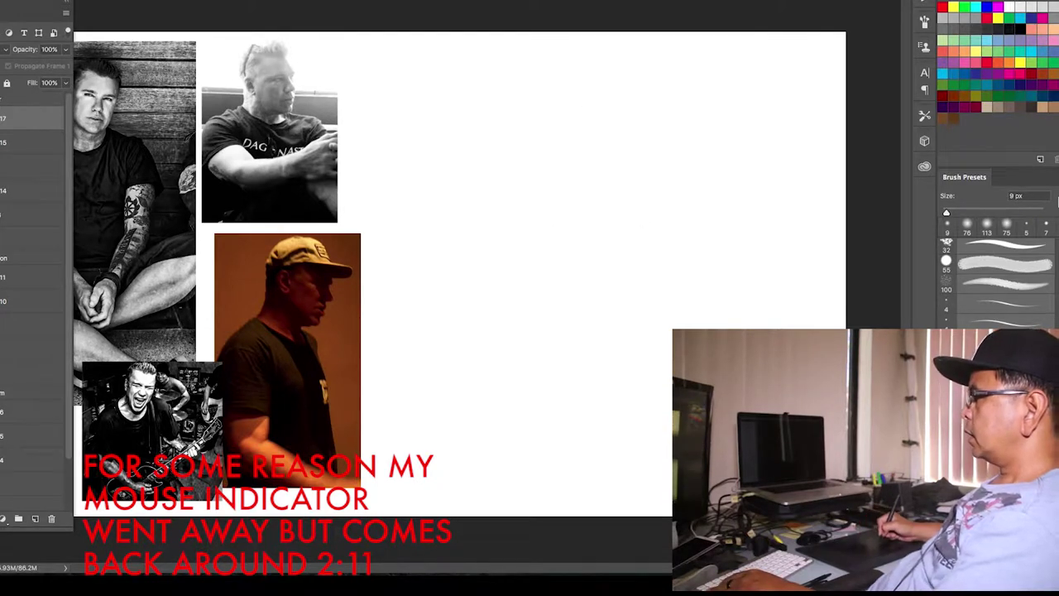
{"action": "scroll", "coordinate": [997, 273], "scroll_direction": "down", "scroll_amount": 2}
{"action": "left_click", "coordinate": [1006, 286]}
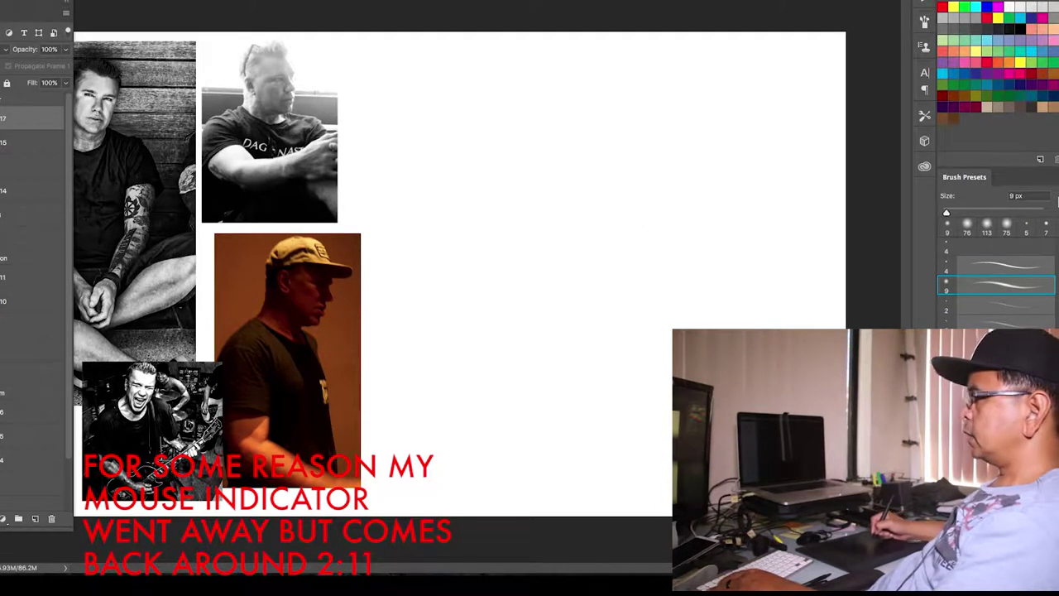
{"action": "mouse_move", "coordinate": [526, 128]}
{"action": "left_mouse_down"}
{"action": "mouse_move", "coordinate": [491, 151]}
{"action": "mouse_move", "coordinate": [529, 186]}
{"action": "left_mouse_up"}
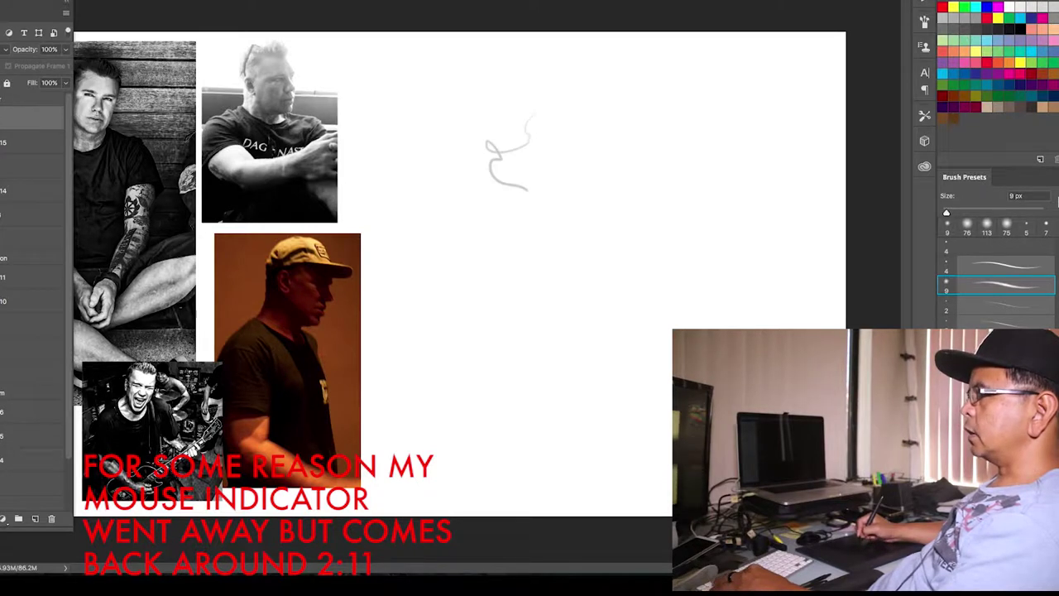
{"action": "key", "text": "ctrl+z"}
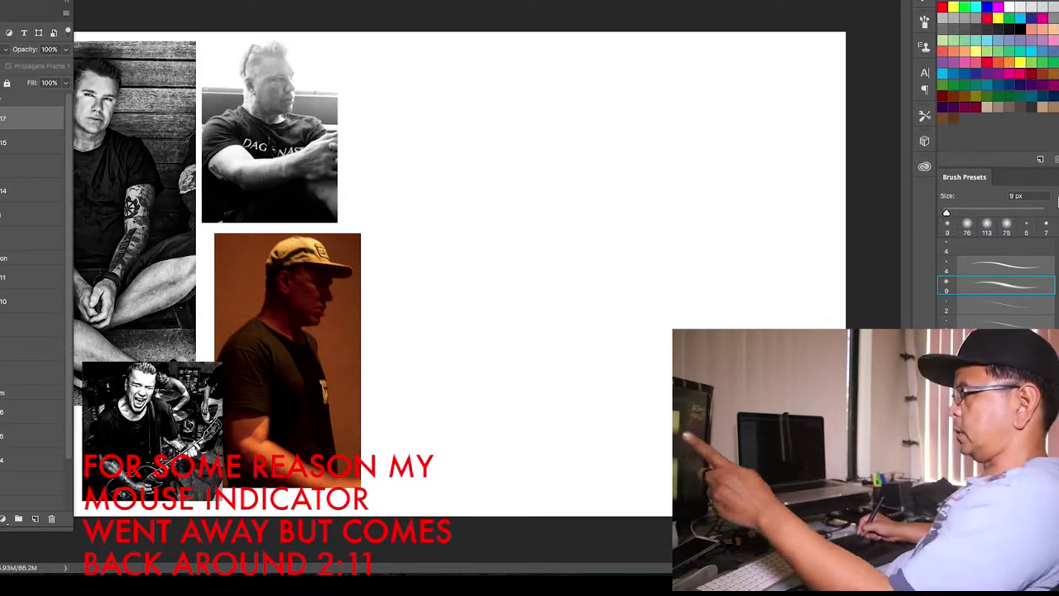
{"action": "mouse_move", "coordinate": [677, 140]}
{"action": "left_mouse_down"}
{"action": "mouse_move", "coordinate": [503, 152]}
{"action": "mouse_move", "coordinate": [589, 180]}
{"action": "left_mouse_up"}
{"action": "left_click_drag", "start_coordinate": [549, 116], "coordinate": [584, 176]}
{"action": "key", "text": "ctrl+z"}
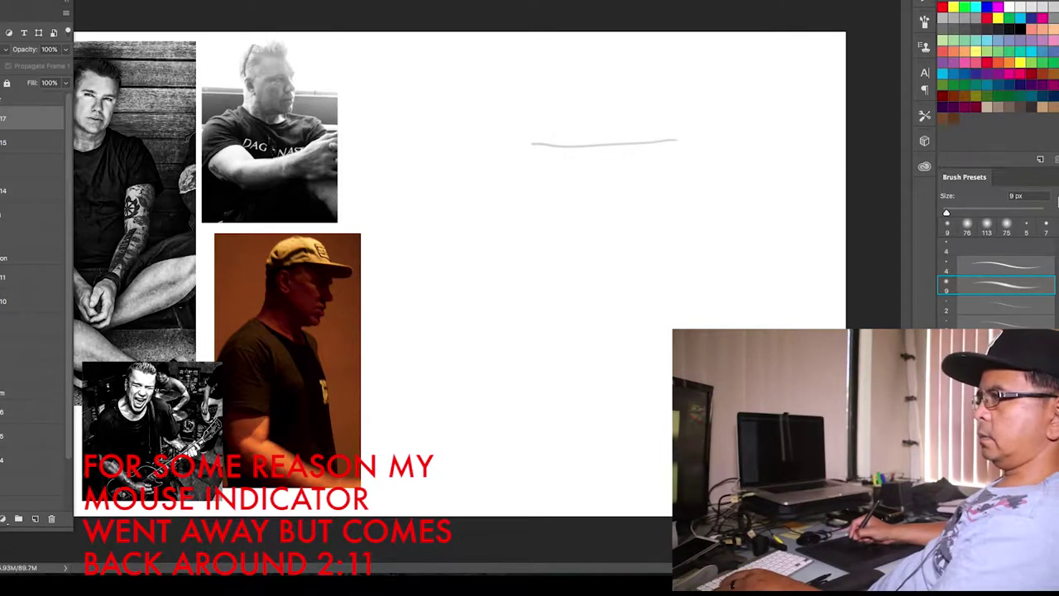
{"action": "key", "text": "ctrl+z"}
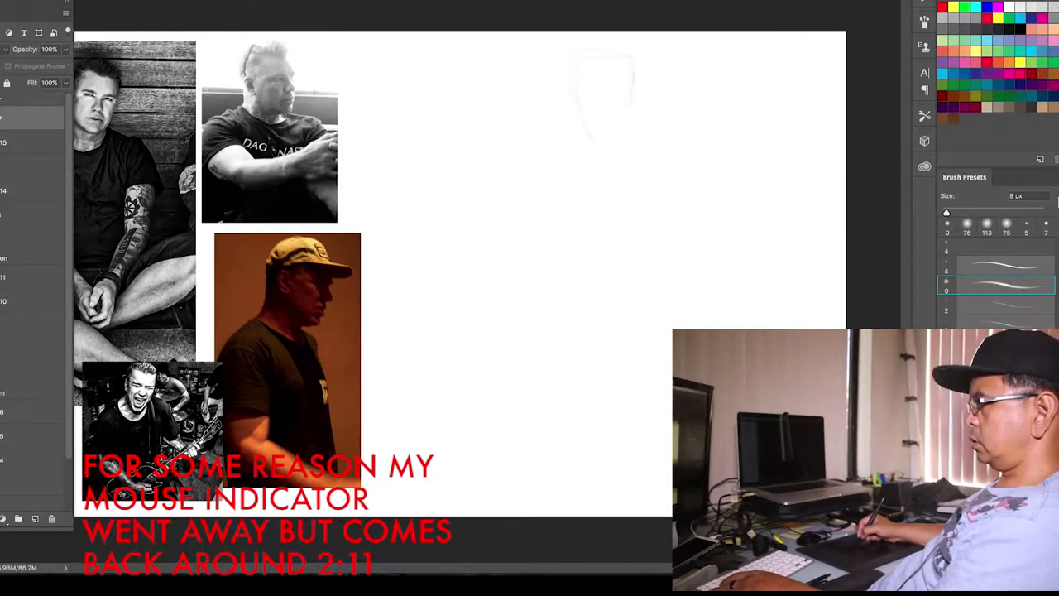
Lightly sketch the figure's torso sides and waistline beneath the head outline in the blank area beside the photos.
{"action": "left_click_drag", "start_coordinate": [563, 164], "coordinate": [561, 228]}
{"action": "left_click_drag", "start_coordinate": [570, 157], "coordinate": [585, 199]}
{"action": "left_click_drag", "start_coordinate": [553, 231], "coordinate": [637, 247]}
{"action": "left_click_drag", "start_coordinate": [572, 238], "coordinate": [550, 258]}
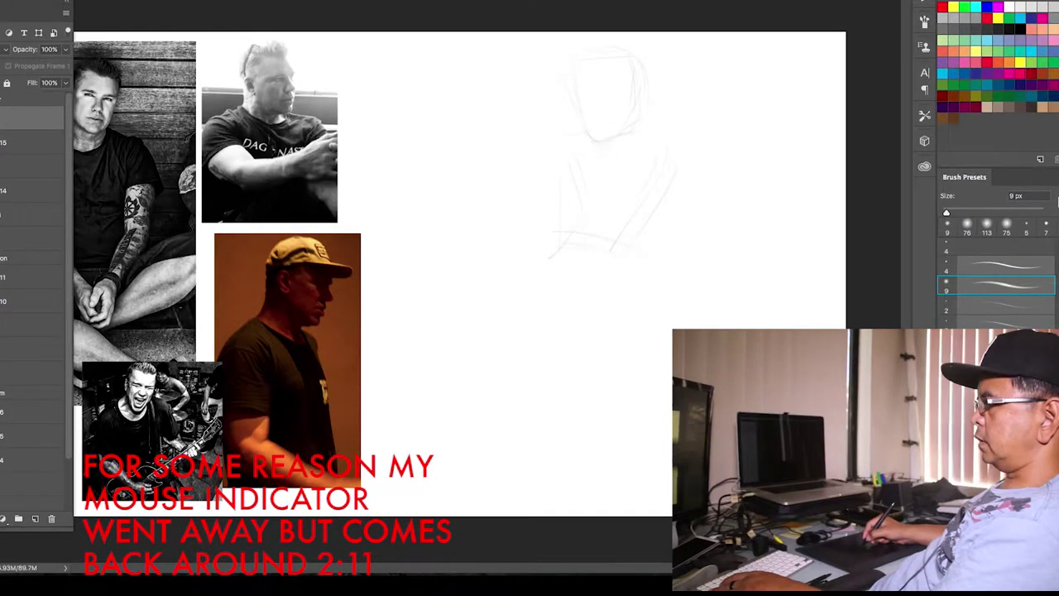
Rough in the figure's shoulders and its legs down to the hems of the shorts.
{"action": "left_click_drag", "start_coordinate": [576, 309], "coordinate": [576, 354]}
{"action": "left_click_drag", "start_coordinate": [567, 310], "coordinate": [540, 358]}
{"action": "left_click_drag", "start_coordinate": [639, 254], "coordinate": [614, 380]}
{"action": "left_click_drag", "start_coordinate": [647, 127], "coordinate": [702, 148]}
{"action": "left_click_drag", "start_coordinate": [570, 139], "coordinate": [558, 163]}
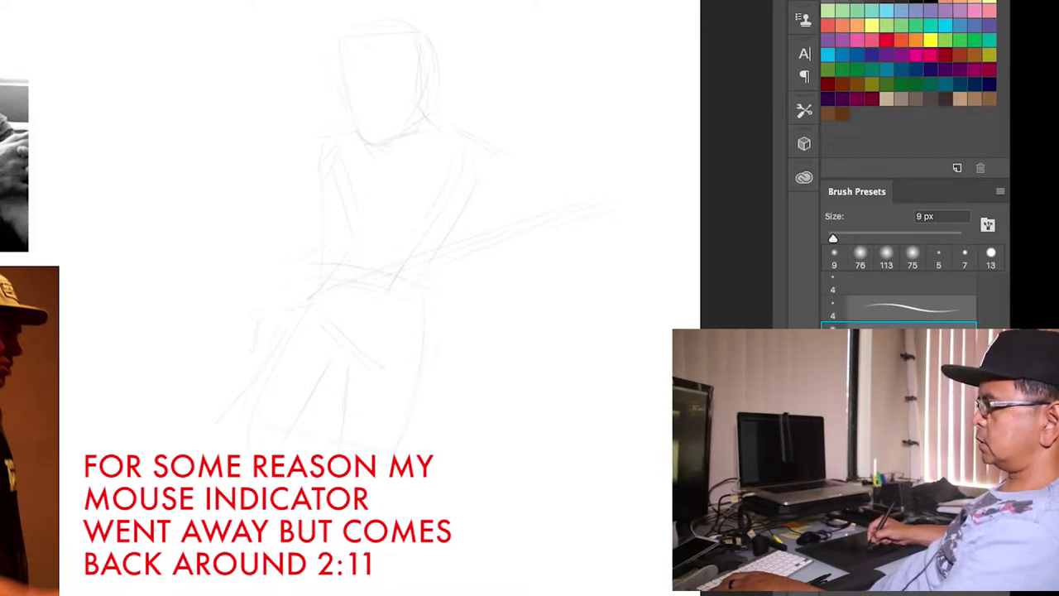
{"action": "left_click_drag", "start_coordinate": [252, 420], "coordinate": [316, 432]}
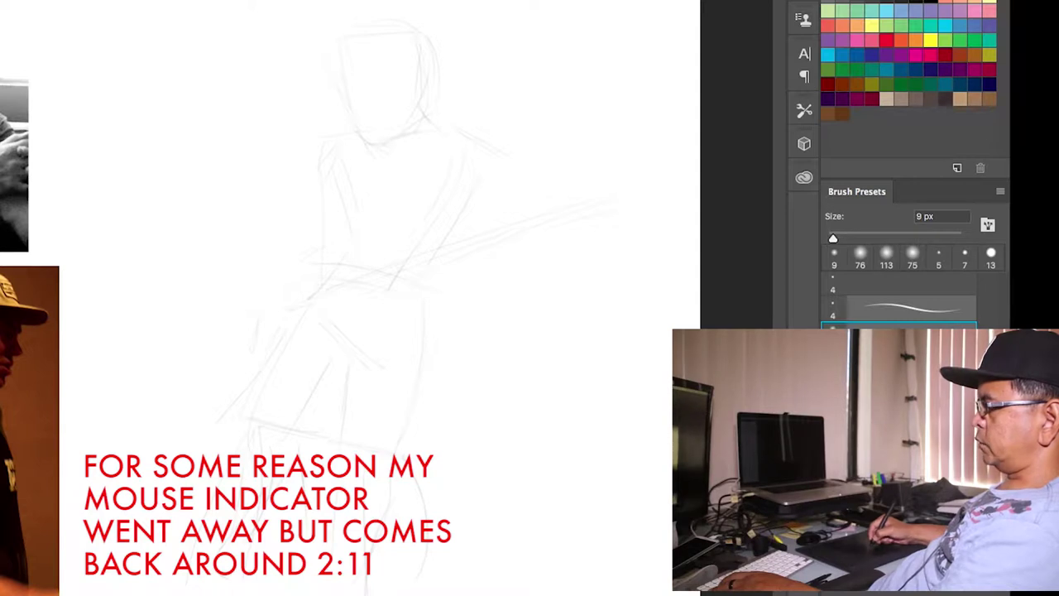
{"action": "left_click_drag", "start_coordinate": [347, 433], "coordinate": [435, 450]}
Sketch the electric guitar across the figure's hips, with a rounded body and a long neck angled upward.
{"action": "left_click_drag", "start_coordinate": [311, 335], "coordinate": [351, 361]}
{"action": "left_click_drag", "start_coordinate": [260, 315], "coordinate": [254, 355]}
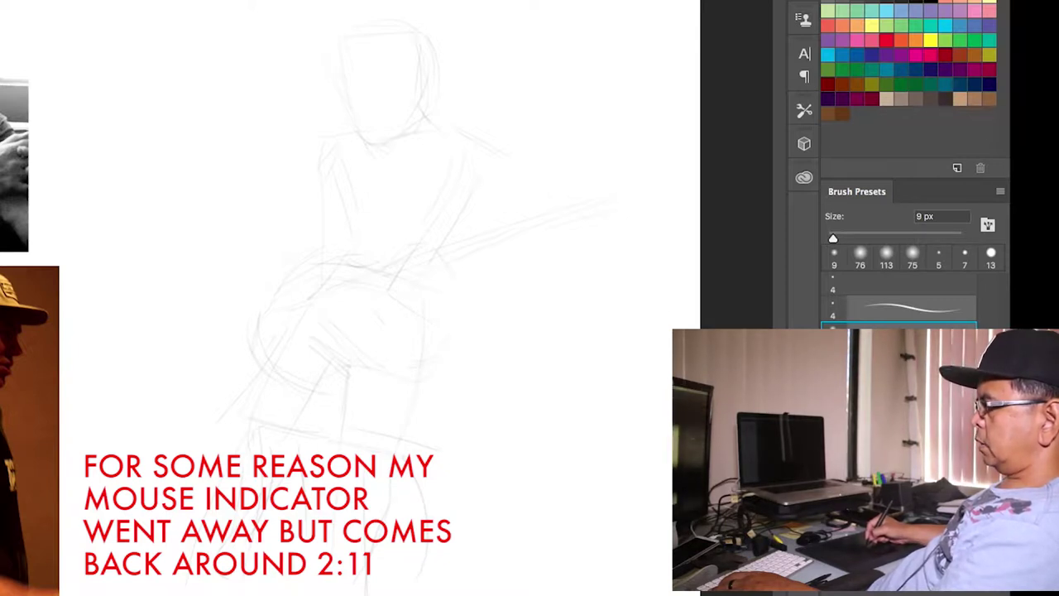
{"action": "left_click_drag", "start_coordinate": [432, 283], "coordinate": [620, 234]}
{"action": "left_click_drag", "start_coordinate": [394, 313], "coordinate": [608, 268]}
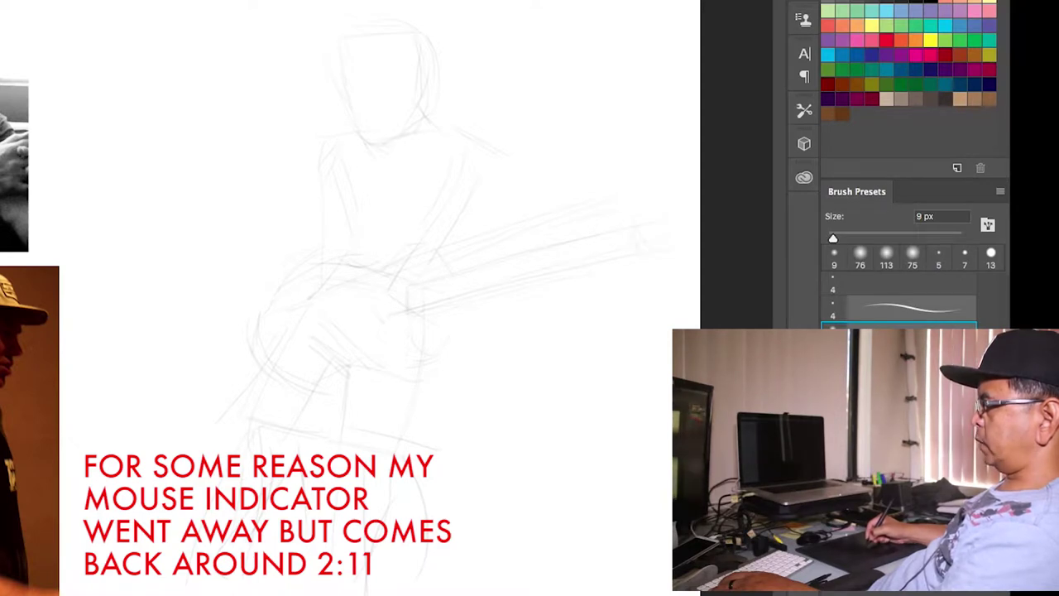
Hide the panels and sketch the shoulder line and the bent strumming arm reaching over the guitar body.
{"action": "key", "text": "super+plus"}
{"action": "left_click_drag", "start_coordinate": [399, 99], "coordinate": [390, 151]}
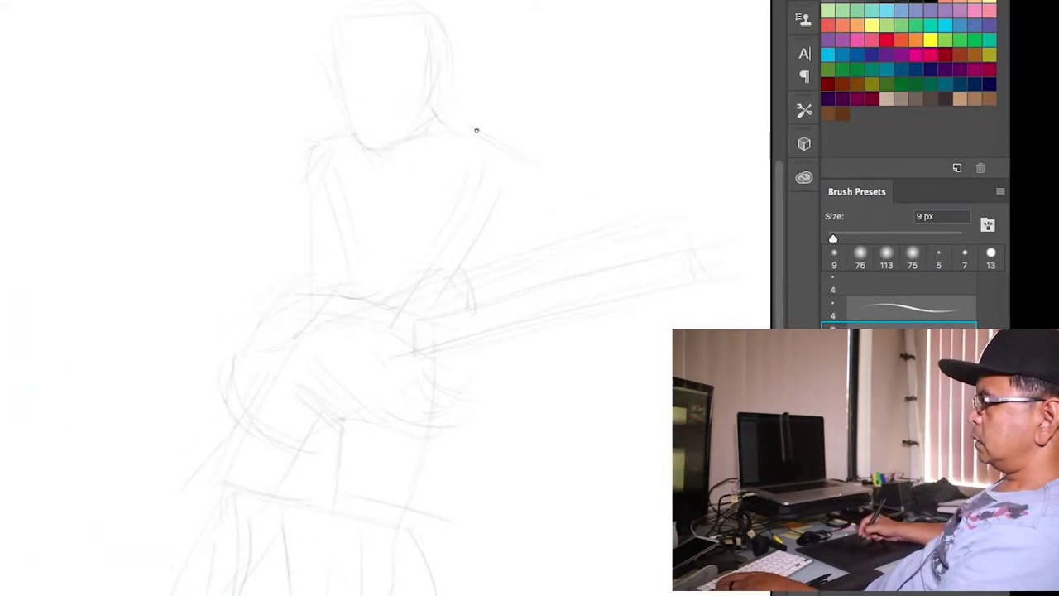
{"action": "left_click_drag", "start_coordinate": [262, 251], "coordinate": [390, 154]}
{"action": "key", "text": "Tab"}
{"action": "left_click_drag", "start_coordinate": [539, 109], "coordinate": [450, 128]}
{"action": "mouse_move", "coordinate": [312, 195]}
{"action": "left_mouse_down"}
{"action": "mouse_move", "coordinate": [306, 240]}
{"action": "mouse_move", "coordinate": [333, 306]}
{"action": "left_mouse_up"}
{"action": "left_click_drag", "start_coordinate": [397, 255], "coordinate": [365, 280]}
{"action": "mouse_move", "coordinate": [384, 275]}
{"action": "left_mouse_down"}
{"action": "mouse_move", "coordinate": [386, 314]}
{"action": "mouse_move", "coordinate": [376, 328]}
{"action": "left_mouse_up"}
{"action": "left_click_drag", "start_coordinate": [344, 253], "coordinate": [366, 212]}
{"action": "left_click_drag", "start_coordinate": [365, 198], "coordinate": [357, 170]}
{"action": "left_click_drag", "start_coordinate": [382, 81], "coordinate": [326, 146]}
Refine the inner leg line and the hems of the shorts below the guitar.
{"action": "left_click_drag", "start_coordinate": [606, 298], "coordinate": [572, 222]}
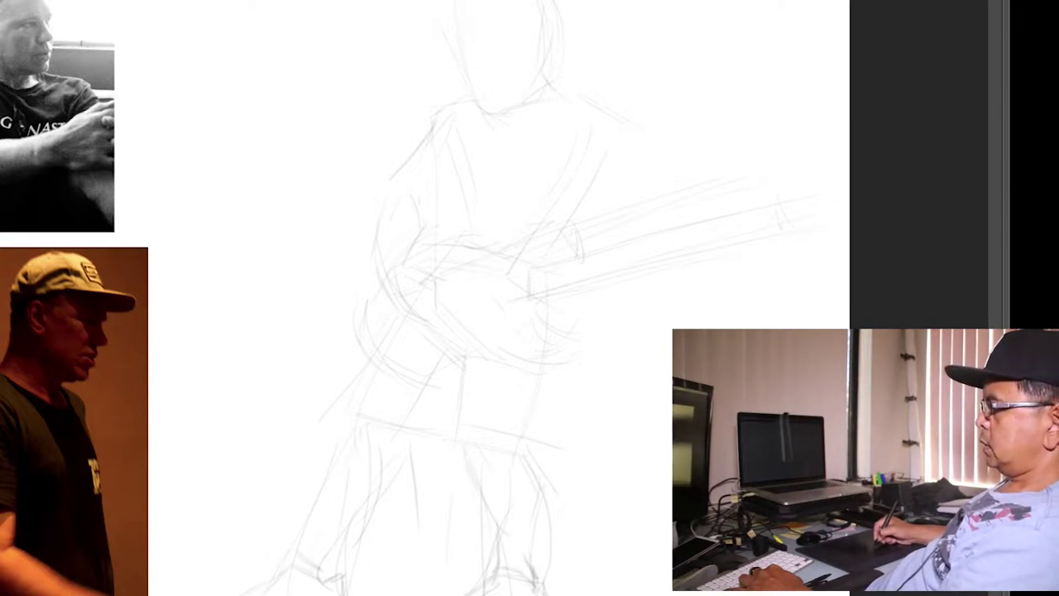
{"action": "mouse_move", "coordinate": [451, 370]}
{"action": "left_mouse_down"}
{"action": "mouse_move", "coordinate": [452, 440]}
{"action": "mouse_move", "coordinate": [533, 452]}
{"action": "left_mouse_up"}
{"action": "left_click_drag", "start_coordinate": [462, 464], "coordinate": [536, 464]}
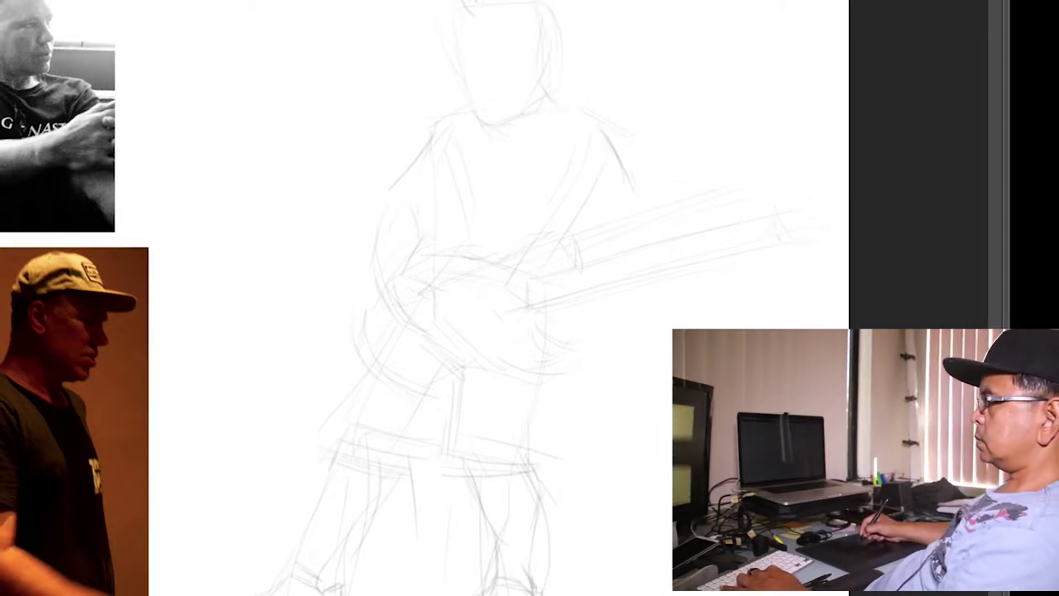
Sketch the facial features inside the head outline: frowning brows, eyes, nose and open mouth.
{"action": "key", "text": "super+plus"}
{"action": "left_click_drag", "start_coordinate": [714, 29], "coordinate": [576, 67]}
{"action": "mouse_move", "coordinate": [622, 159]}
{"action": "left_mouse_down"}
{"action": "mouse_move", "coordinate": [418, 75]}
{"action": "mouse_move", "coordinate": [704, 148]}
{"action": "left_mouse_up"}
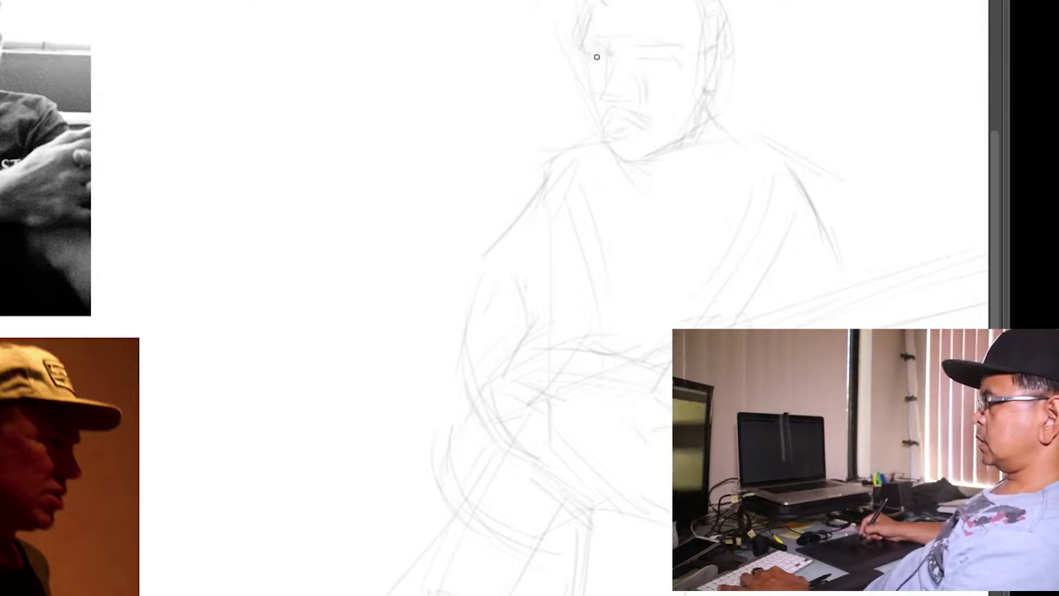
{"action": "left_click_drag", "start_coordinate": [591, 42], "coordinate": [621, 26]}
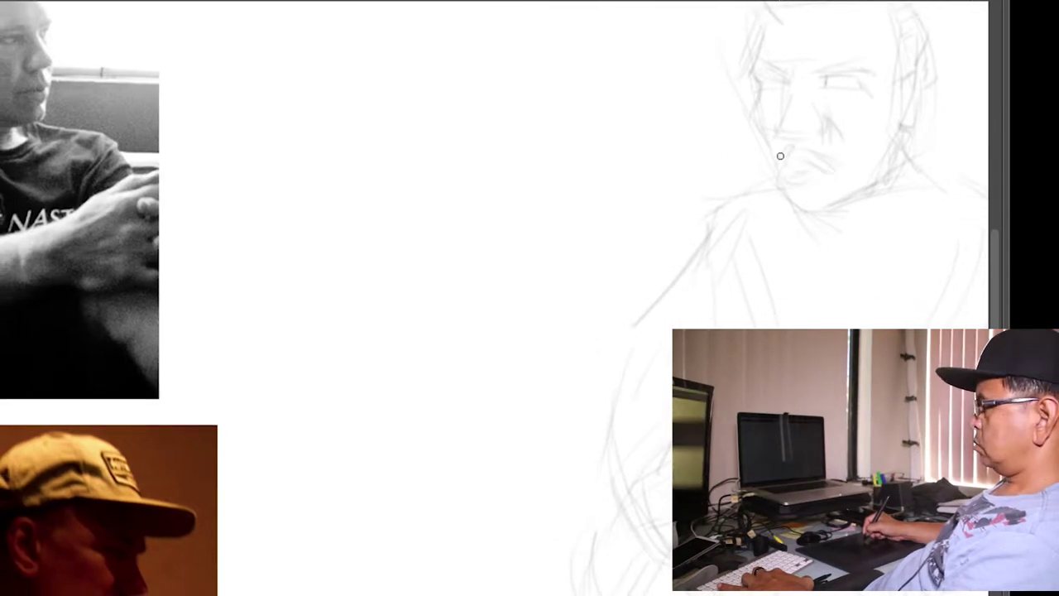
{"action": "mouse_move", "coordinate": [781, 172]}
{"action": "left_mouse_down"}
{"action": "mouse_move", "coordinate": [791, 185]}
{"action": "mouse_move", "coordinate": [832, 175]}
{"action": "mouse_move", "coordinate": [822, 169]}
{"action": "left_mouse_up"}
{"action": "mouse_move", "coordinate": [825, 85]}
{"action": "left_mouse_down"}
{"action": "mouse_move", "coordinate": [850, 88]}
{"action": "mouse_move", "coordinate": [843, 81]}
{"action": "left_mouse_up"}
{"action": "left_click_drag", "start_coordinate": [766, 81], "coordinate": [782, 86]}
Firm up the guitar's lower body curve and redraw the parallel edges of its neck.
{"action": "left_click", "coordinate": [792, 111], "text": "alt"}
{"action": "mouse_move", "coordinate": [976, 269]}
{"action": "left_mouse_down"}
{"action": "mouse_move", "coordinate": [827, 283]}
{"action": "mouse_move", "coordinate": [557, 426]}
{"action": "mouse_move", "coordinate": [609, 443]}
{"action": "left_mouse_up"}
{"action": "left_click", "coordinate": [557, 426], "text": "super"}
{"action": "left_click_drag", "start_coordinate": [539, 476], "coordinate": [614, 457]}
{"action": "left_click", "coordinate": [789, 323], "text": "alt"}
{"action": "left_click", "coordinate": [540, 369], "text": "super"}
{"action": "mouse_move", "coordinate": [675, 329]}
{"action": "left_mouse_down"}
{"action": "mouse_move", "coordinate": [539, 369]}
{"action": "mouse_move", "coordinate": [511, 409]}
{"action": "left_mouse_up"}
{"action": "left_click_drag", "start_coordinate": [526, 365], "coordinate": [778, 308]}
{"action": "left_click_drag", "start_coordinate": [525, 398], "coordinate": [797, 323]}
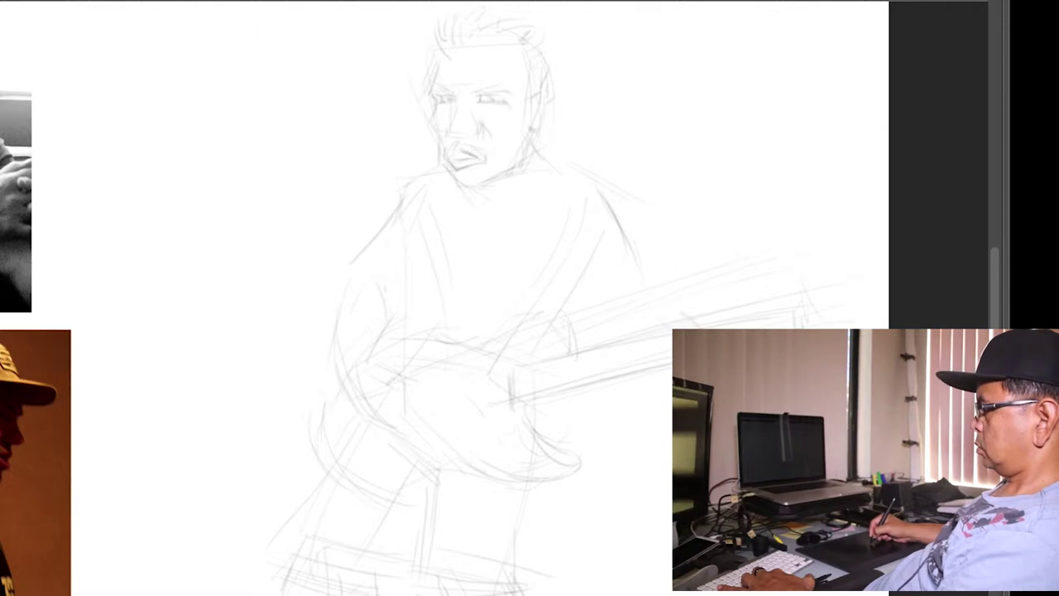
Sketch the fretting hand gripping the guitar neck, with fingers wrapped over the strings.
{"action": "scroll", "coordinate": [644, 349], "scroll_direction": "down", "scroll_amount": 2}
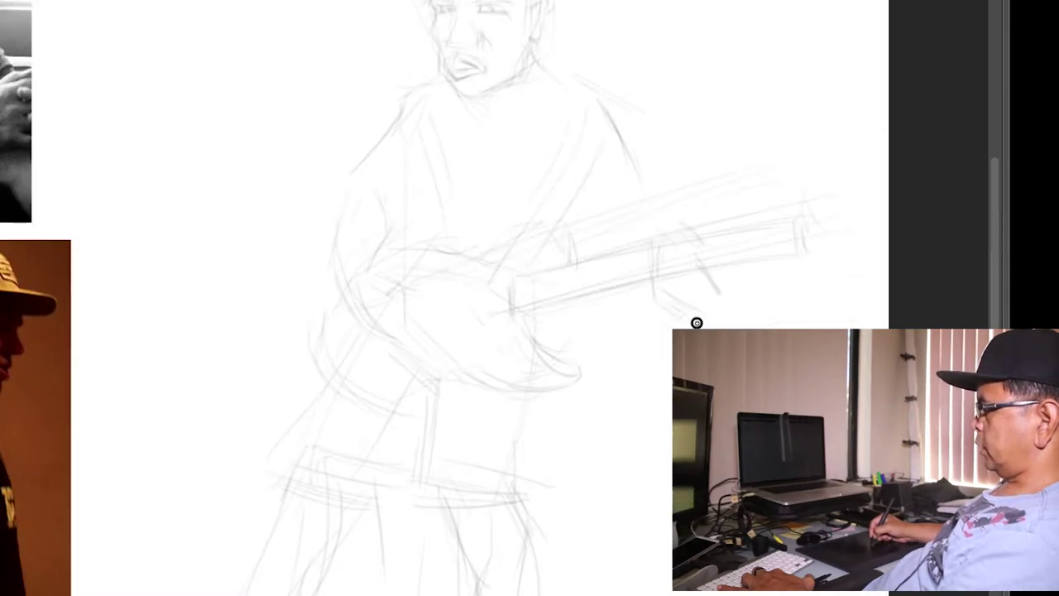
{"action": "mouse_move", "coordinate": [706, 292]}
{"action": "left_mouse_down"}
{"action": "mouse_move", "coordinate": [722, 316]}
{"action": "mouse_move", "coordinate": [719, 278]}
{"action": "left_mouse_up"}
{"action": "left_click_drag", "start_coordinate": [674, 227], "coordinate": [662, 245]}
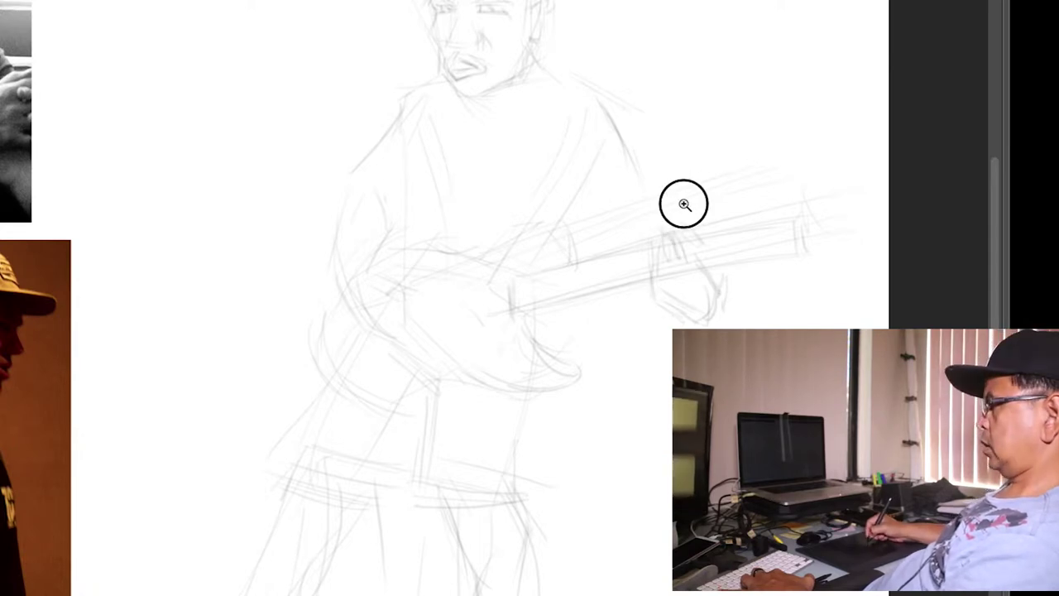
Darken the eyes and eyebrows of the face and refine the jaw and neck line.
{"action": "left_click_drag", "start_coordinate": [684, 204], "coordinate": [468, 234]}
{"action": "left_click_drag", "start_coordinate": [438, 91], "coordinate": [571, 15]}
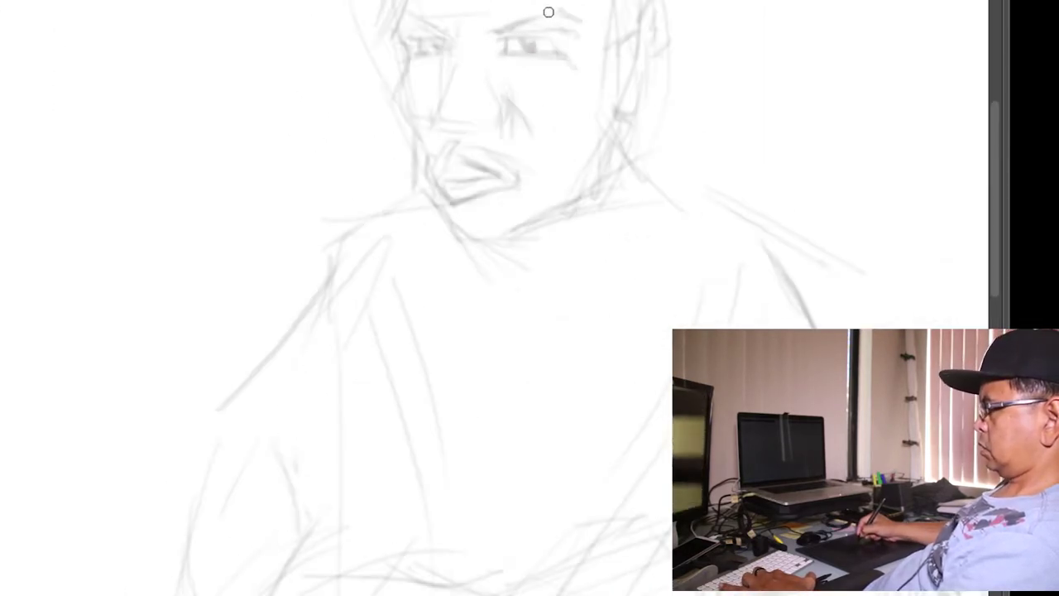
{"action": "mouse_move", "coordinate": [495, 23]}
{"action": "left_mouse_down"}
{"action": "mouse_move", "coordinate": [416, 55]}
{"action": "mouse_move", "coordinate": [555, 2]}
{"action": "left_mouse_up"}
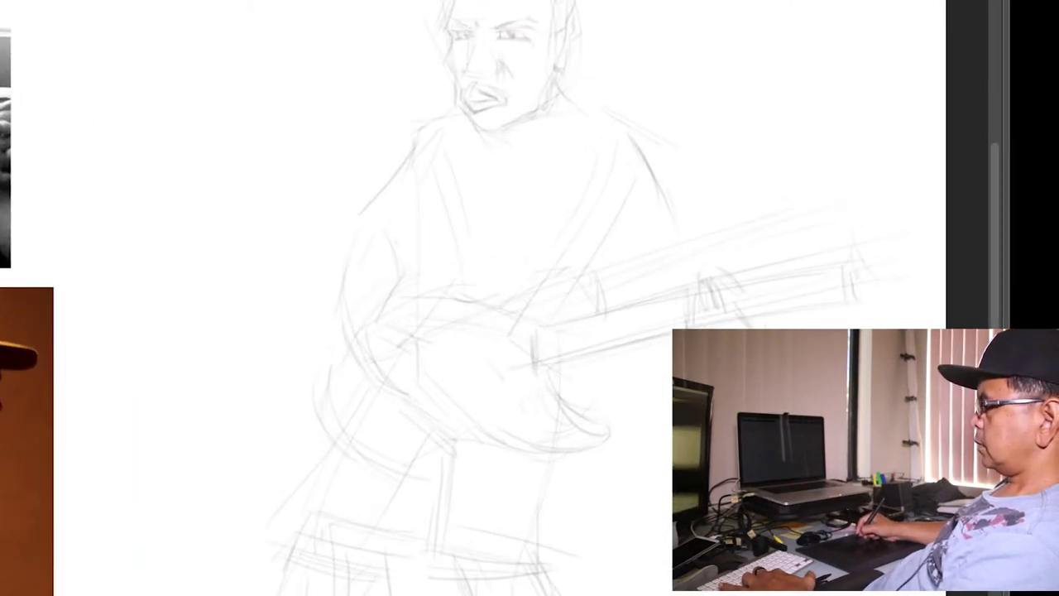
{"action": "left_click_drag", "start_coordinate": [514, 120], "coordinate": [553, 98]}
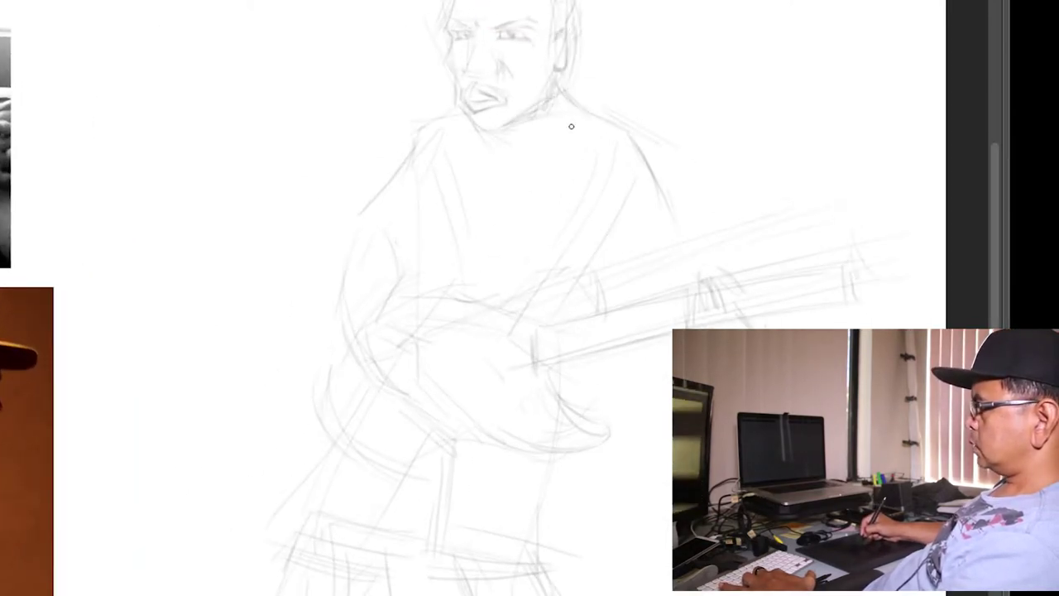
Outline the T-shirt's sleeves and side seam around both upper arms.
{"action": "mouse_move", "coordinate": [437, 117]}
{"action": "left_mouse_down"}
{"action": "mouse_move", "coordinate": [389, 165]}
{"action": "mouse_move", "coordinate": [364, 214]}
{"action": "left_mouse_up"}
{"action": "left_click_drag", "start_coordinate": [413, 165], "coordinate": [413, 216]}
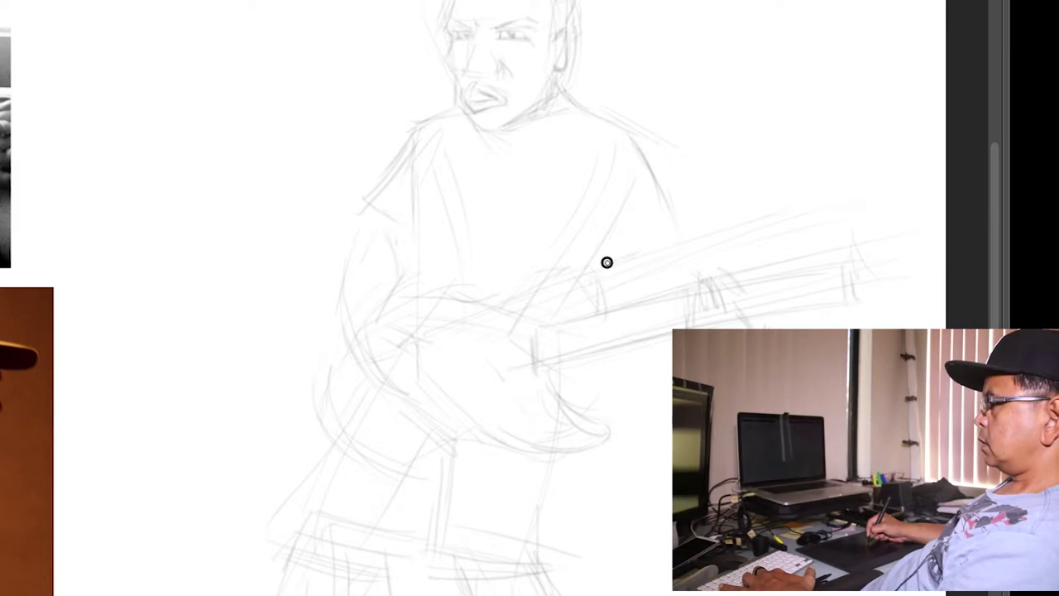
{"action": "left_click_drag", "start_coordinate": [606, 263], "coordinate": [674, 241]}
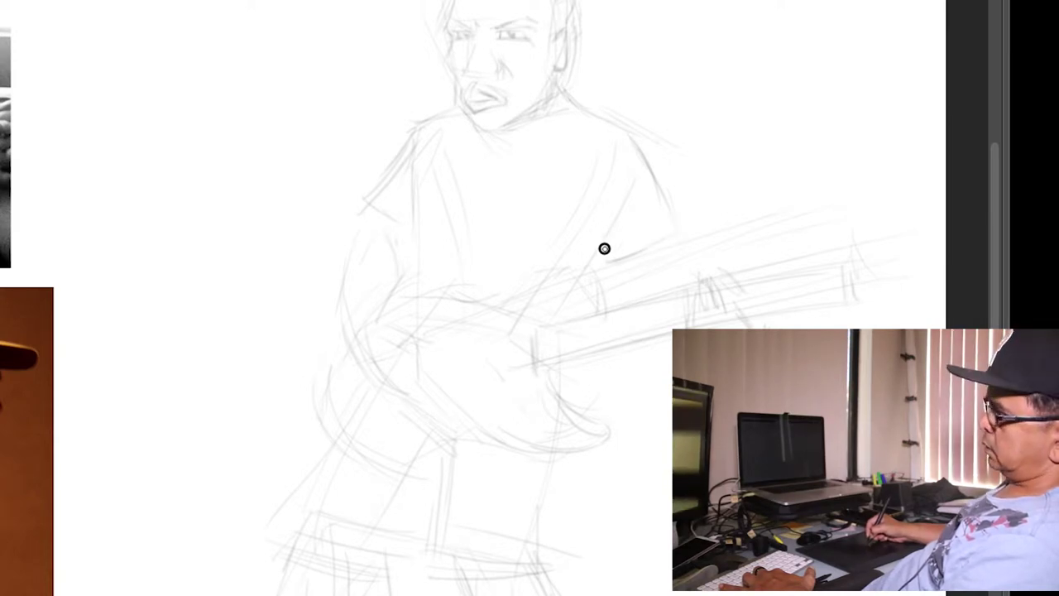
Erase the lower lip and mouth corner, and redraw the mouth with smaller, slightly parted lips.
{"action": "left_click", "coordinate": [516, 53]}
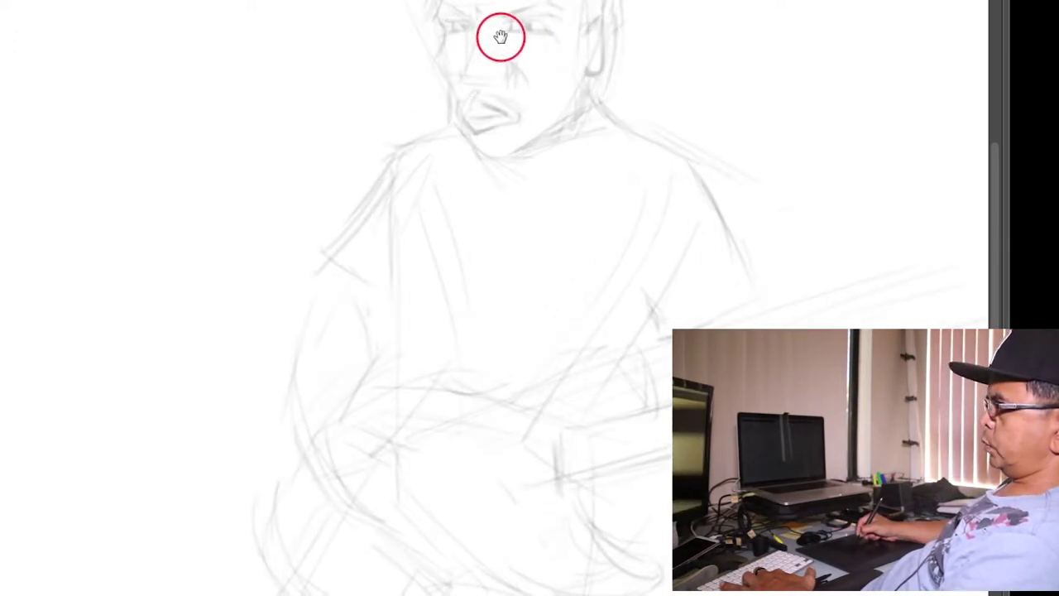
{"action": "left_click_drag", "start_coordinate": [466, 45], "coordinate": [565, 69]}
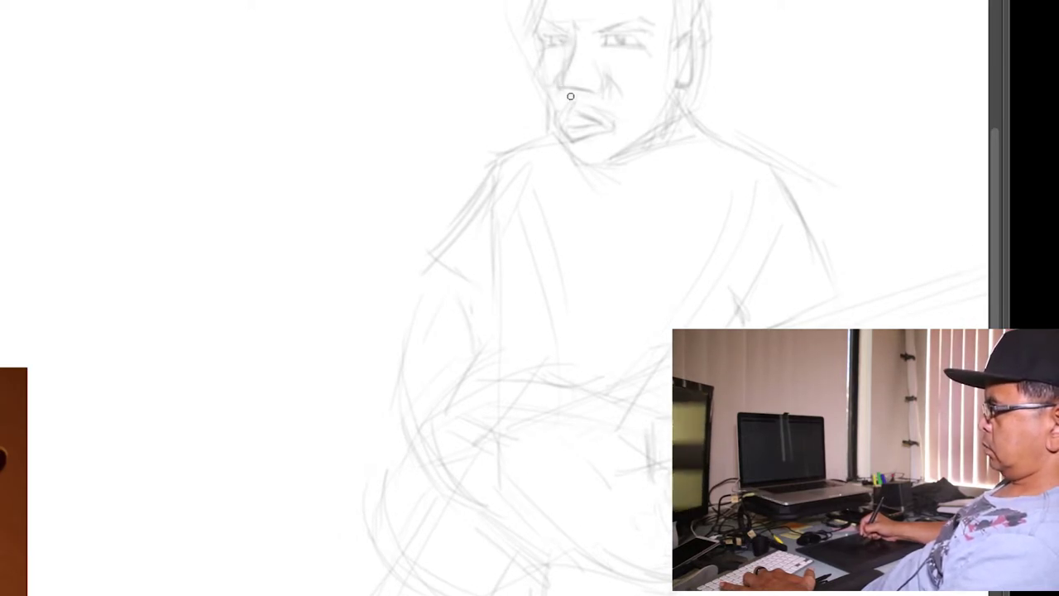
{"action": "left_click", "coordinate": [643, 94]}
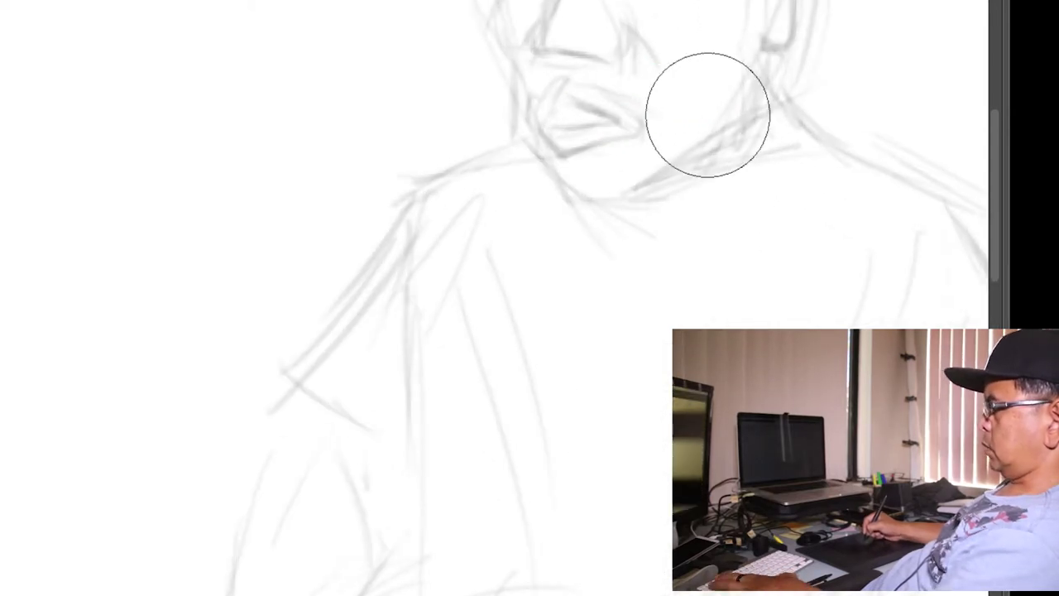
{"action": "mouse_move", "coordinate": [689, 128]}
{"action": "left_mouse_down"}
{"action": "mouse_move", "coordinate": [637, 130]}
{"action": "mouse_move", "coordinate": [648, 109]}
{"action": "left_mouse_up"}
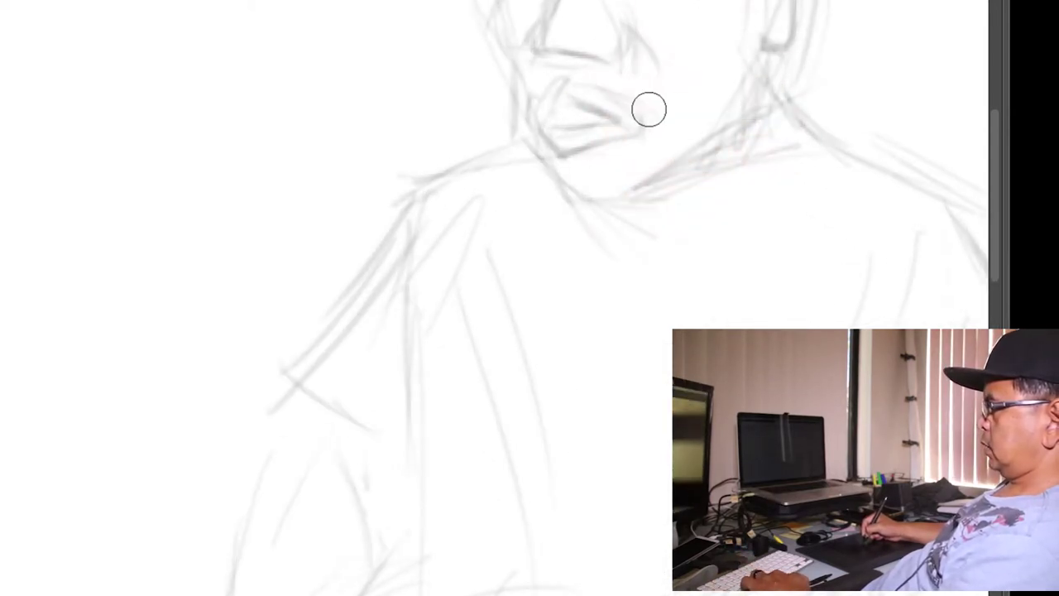
{"action": "key", "text": "ctrl+minus"}
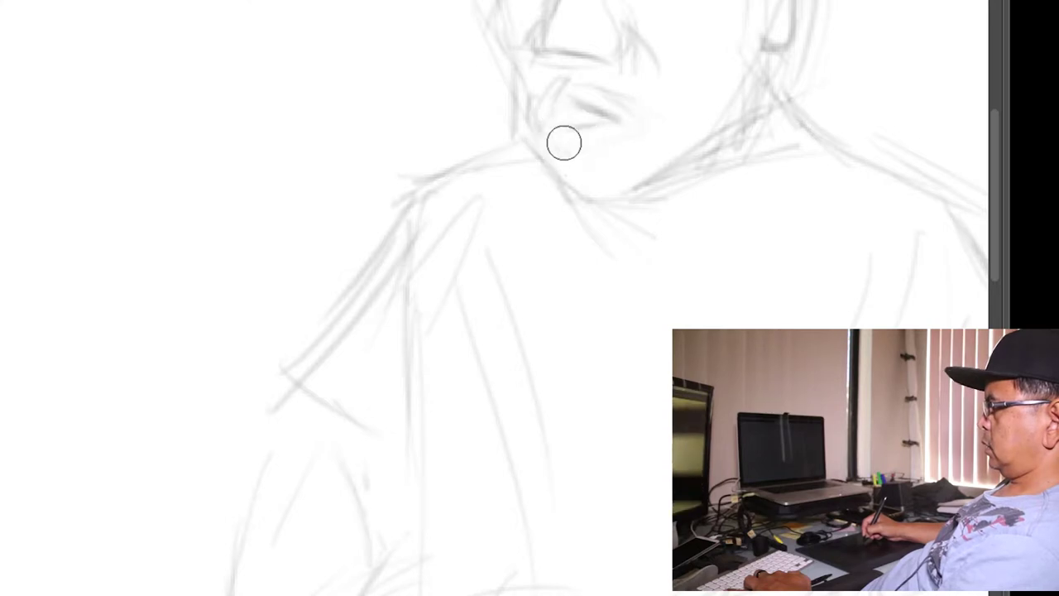
{"action": "left_click_drag", "start_coordinate": [603, 149], "coordinate": [767, 66]}
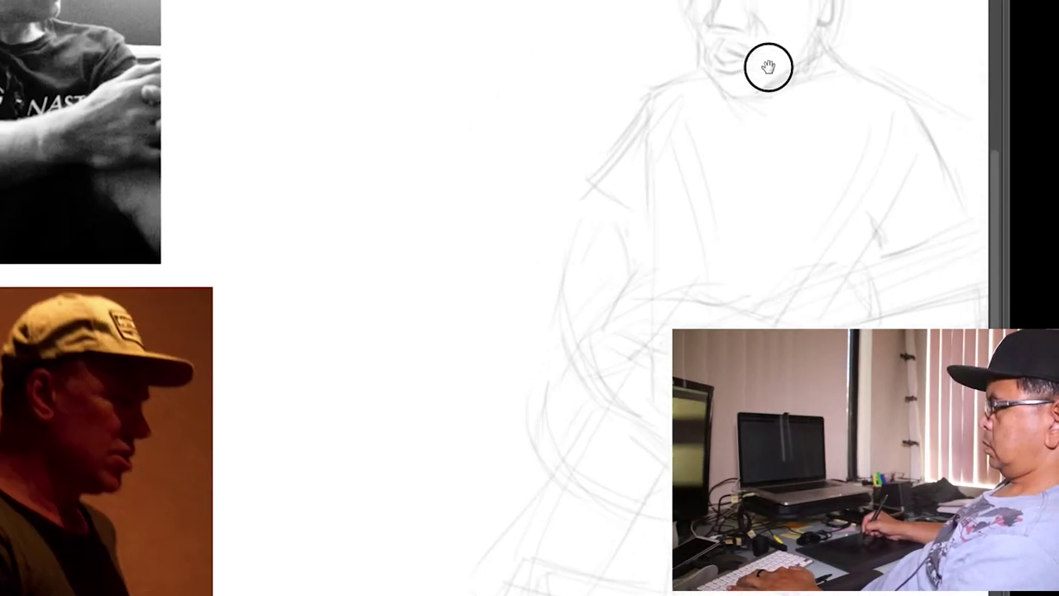
{"action": "key", "text": "ctrl+plus"}
{"action": "key", "text": "ctrl+minus"}
{"action": "key", "text": "ctrl+minus"}
{"action": "left_click", "coordinate": [690, 65], "text": "super"}
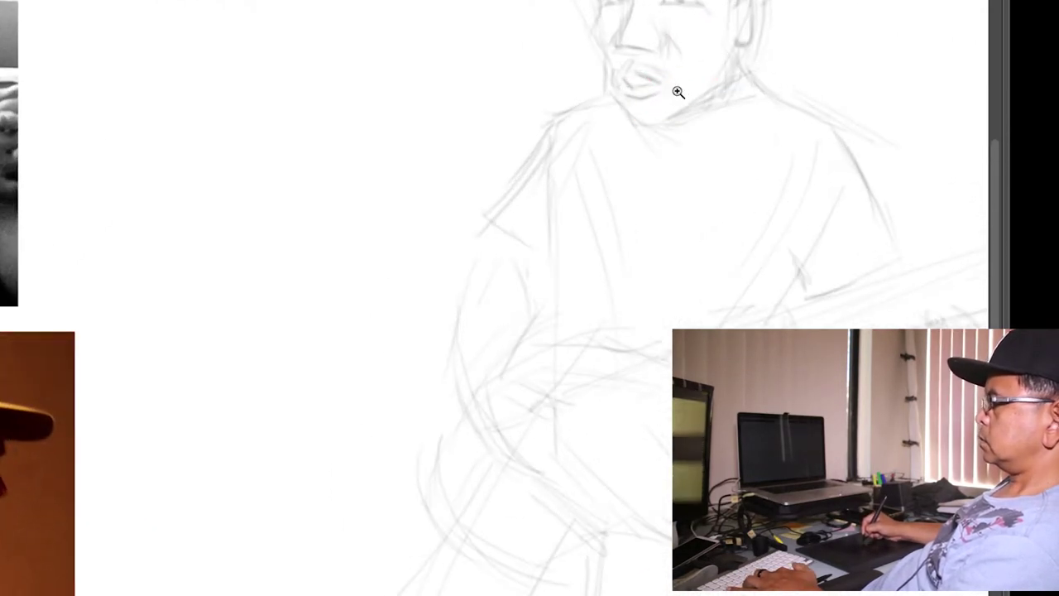
{"action": "left_click", "coordinate": [661, 75]}
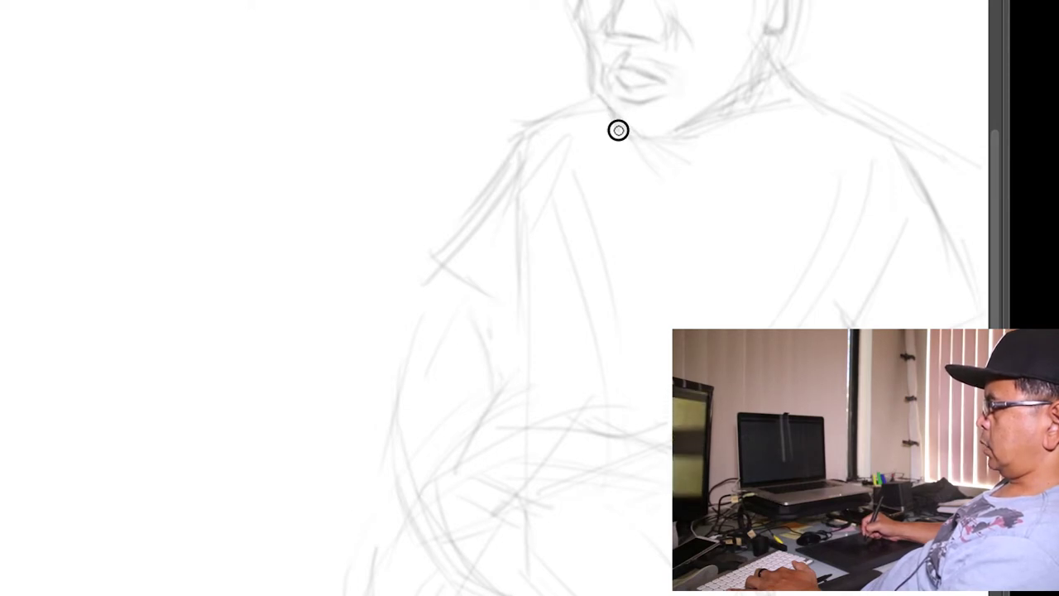
Firm up the chin and the jaw line up to the ear, and clean up the strokes where the jaw meets the neck.
{"action": "mouse_move", "coordinate": [665, 133]}
{"action": "left_mouse_down"}
{"action": "mouse_move", "coordinate": [718, 103]}
{"action": "mouse_move", "coordinate": [660, 138]}
{"action": "mouse_move", "coordinate": [773, 77]}
{"action": "left_mouse_up"}
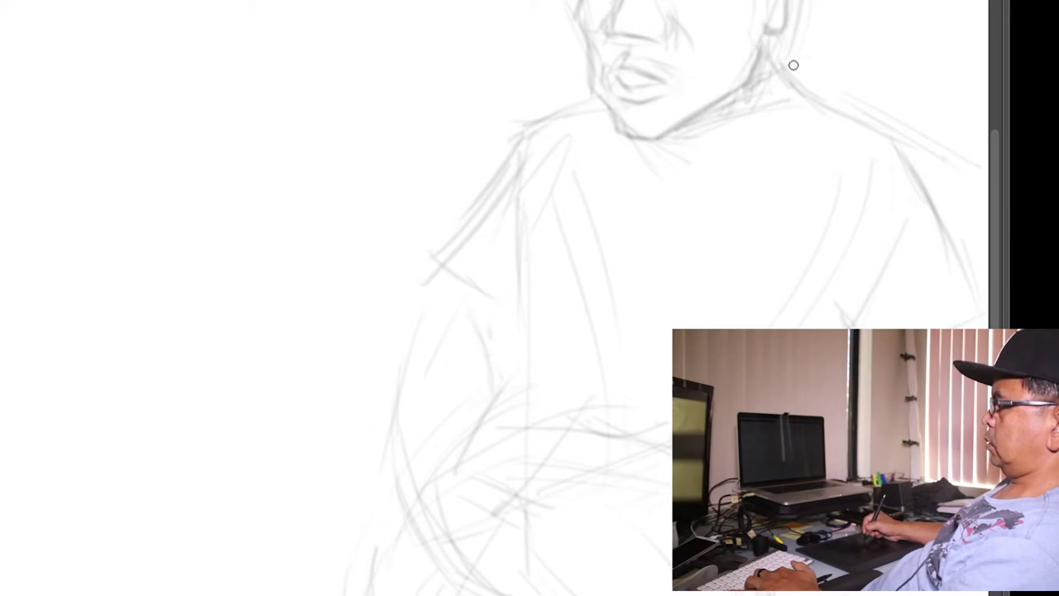
{"action": "left_click_drag", "start_coordinate": [774, 66], "coordinate": [793, 96]}
{"action": "key", "text": "e"}
{"action": "mouse_move", "coordinate": [734, 110]}
{"action": "left_mouse_down"}
{"action": "mouse_move", "coordinate": [673, 147]}
{"action": "mouse_move", "coordinate": [740, 115]}
{"action": "left_mouse_up"}
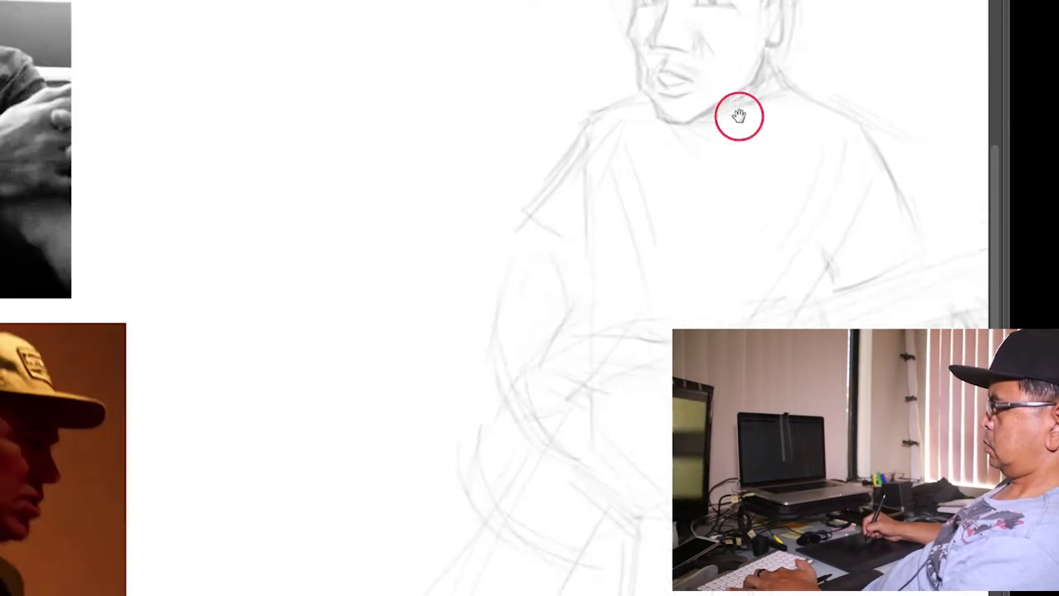
{"action": "mouse_move", "coordinate": [649, 112]}
{"action": "left_mouse_down"}
{"action": "mouse_move", "coordinate": [706, 99]}
{"action": "mouse_move", "coordinate": [635, 91]}
{"action": "mouse_move", "coordinate": [688, 117]}
{"action": "left_mouse_up"}
{"action": "key", "text": "b"}
{"action": "mouse_move", "coordinate": [672, 141]}
{"action": "left_mouse_down"}
{"action": "mouse_move", "coordinate": [608, 134]}
{"action": "mouse_move", "coordinate": [652, 105]}
{"action": "mouse_move", "coordinate": [678, 124]}
{"action": "mouse_move", "coordinate": [631, 132]}
{"action": "left_mouse_up"}
Darken the sleeve hem above the guitar neck and the upper contour of the guitar body.
{"action": "left_click_drag", "start_coordinate": [674, 62], "coordinate": [782, 41]}
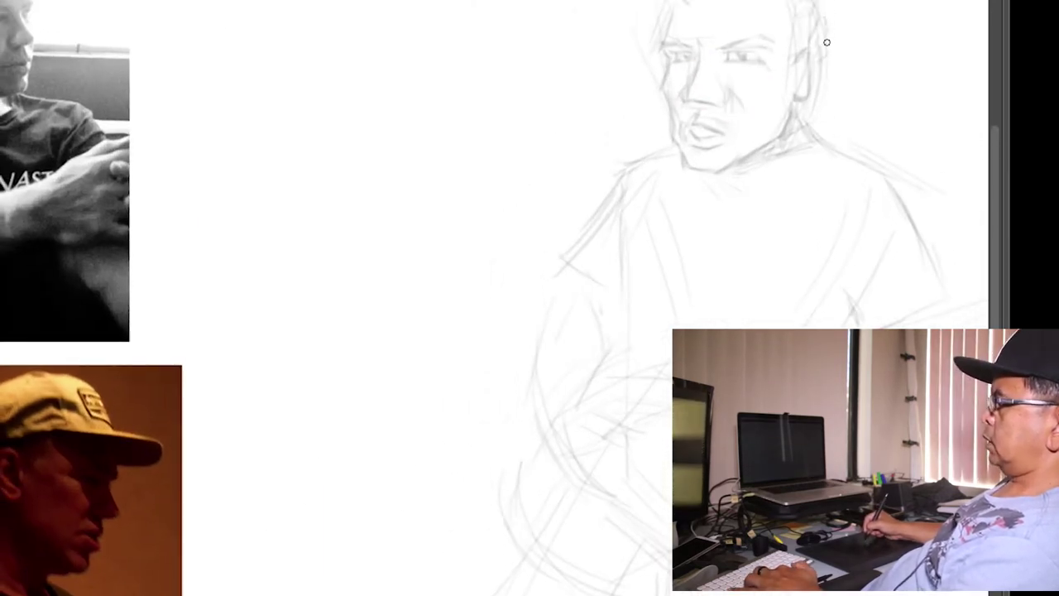
{"action": "left_click_drag", "start_coordinate": [802, 117], "coordinate": [632, 2]}
{"action": "left_click_drag", "start_coordinate": [714, 186], "coordinate": [673, 196]}
{"action": "left_click_drag", "start_coordinate": [805, 175], "coordinate": [659, 212]}
{"action": "left_click_drag", "start_coordinate": [667, 270], "coordinate": [689, 240]}
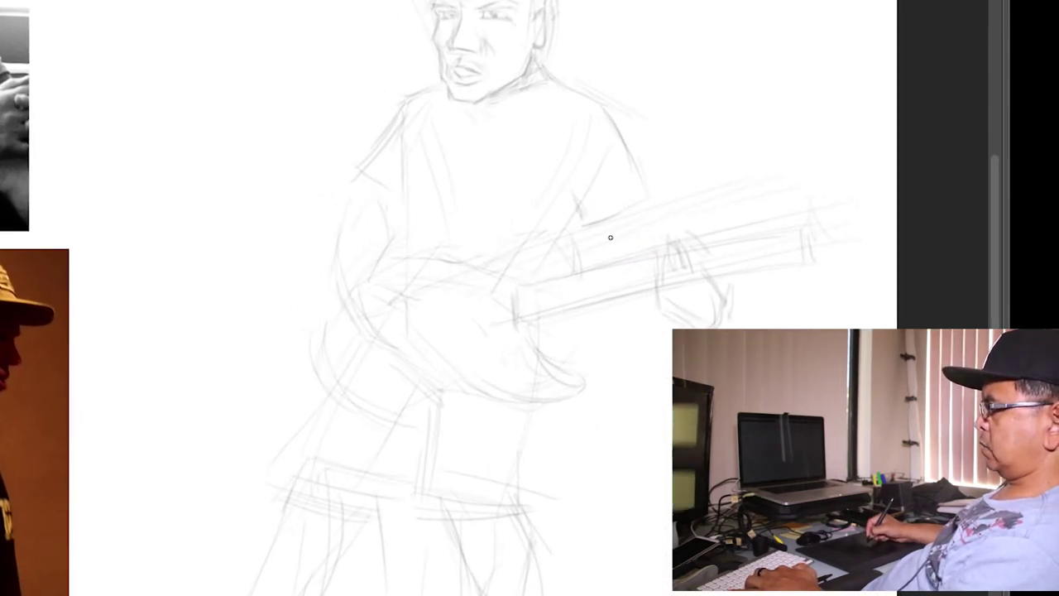
{"action": "left_click_drag", "start_coordinate": [585, 225], "coordinate": [654, 207]}
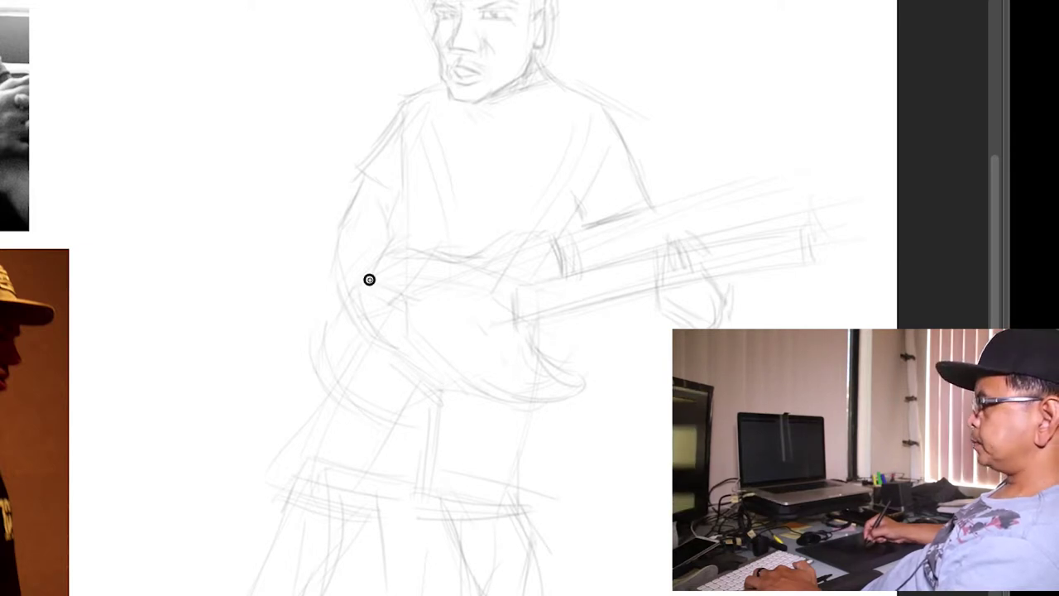
Define the strumming forearm and sketch its hand and fingers over the guitar body.
{"action": "left_click_drag", "start_coordinate": [409, 348], "coordinate": [406, 355]}
{"action": "left_click_drag", "start_coordinate": [355, 319], "coordinate": [385, 374]}
{"action": "left_click_drag", "start_coordinate": [382, 358], "coordinate": [402, 381]}
{"action": "mouse_move", "coordinate": [358, 195]}
{"action": "left_mouse_down"}
{"action": "mouse_move", "coordinate": [341, 281]}
{"action": "mouse_move", "coordinate": [361, 323]}
{"action": "left_mouse_up"}
Outline the guitar body's rounded lower edge and add fret lines across the neck.
{"action": "mouse_move", "coordinate": [334, 289]}
{"action": "left_mouse_down"}
{"action": "mouse_move", "coordinate": [456, 417]}
{"action": "mouse_move", "coordinate": [559, 402]}
{"action": "left_mouse_up"}
{"action": "left_click_drag", "start_coordinate": [514, 286], "coordinate": [514, 324]}
{"action": "left_click_drag", "start_coordinate": [514, 324], "coordinate": [606, 304]}
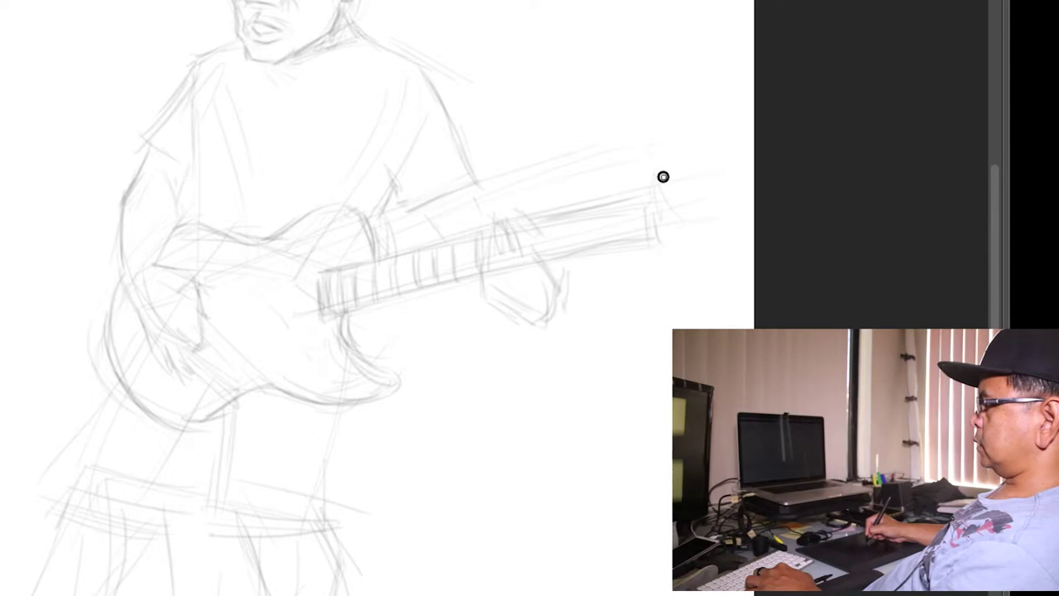
Sketch the guitar's headstock at the end of the neck with tuning pegs along both edges.
{"action": "left_click_drag", "start_coordinate": [662, 176], "coordinate": [698, 173]}
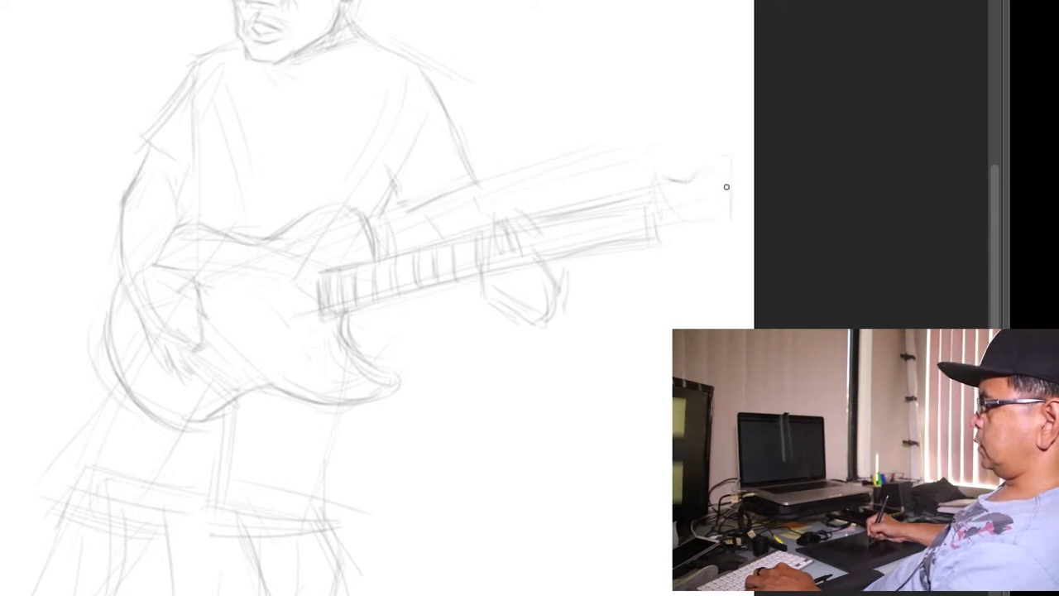
{"action": "left_click_drag", "start_coordinate": [658, 242], "coordinate": [731, 229]}
{"action": "left_click_drag", "start_coordinate": [693, 178], "coordinate": [724, 155]}
{"action": "left_click_drag", "start_coordinate": [654, 163], "coordinate": [688, 157]}
{"action": "left_click_drag", "start_coordinate": [701, 151], "coordinate": [712, 147]}
{"action": "left_click_drag", "start_coordinate": [665, 251], "coordinate": [719, 255]}
Examine the whole figure's proportions and likeness against the reference photos.
{"action": "mouse_move", "coordinate": [149, 206]}
{"action": "left_mouse_down"}
{"action": "mouse_move", "coordinate": [410, 271]}
{"action": "mouse_move", "coordinate": [446, 270]}
{"action": "left_mouse_up"}
{"action": "left_click_drag", "start_coordinate": [555, 24], "coordinate": [664, 9]}
{"action": "left_click_drag", "start_coordinate": [571, 76], "coordinate": [445, 142]}
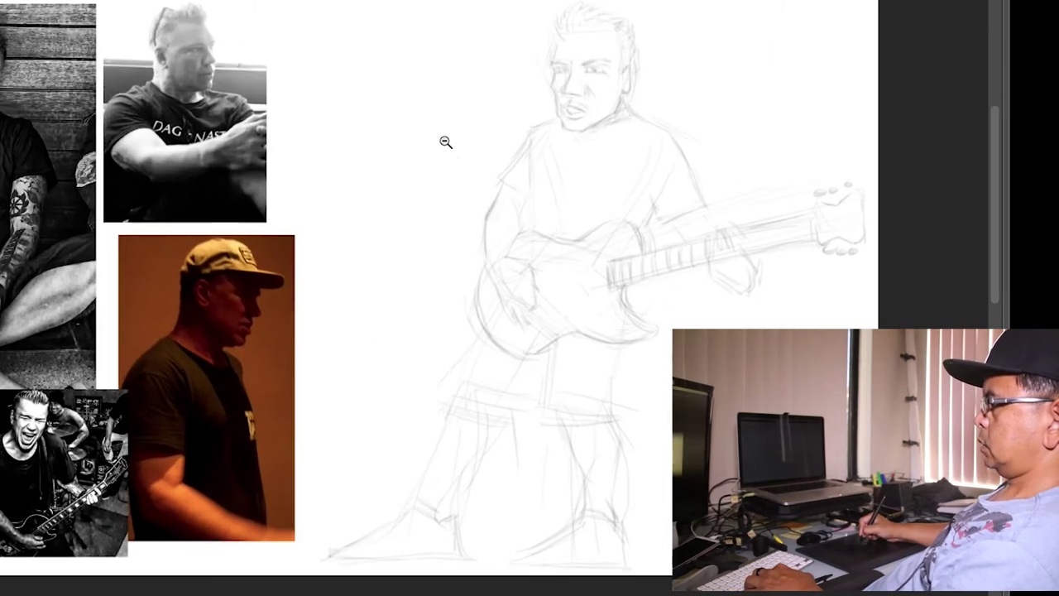
{"action": "mouse_move", "coordinate": [463, 94]}
{"action": "left_mouse_down"}
{"action": "mouse_move", "coordinate": [508, 94]}
{"action": "mouse_move", "coordinate": [524, 56]}
{"action": "mouse_move", "coordinate": [527, 75]}
{"action": "mouse_move", "coordinate": [518, 51]}
{"action": "left_mouse_up"}
{"action": "key", "text": "e"}
{"action": "key", "text": "b"}
{"action": "mouse_move", "coordinate": [552, 208]}
{"action": "left_mouse_down"}
{"action": "mouse_move", "coordinate": [484, 172]}
{"action": "mouse_move", "coordinate": [510, 167]}
{"action": "left_mouse_up"}
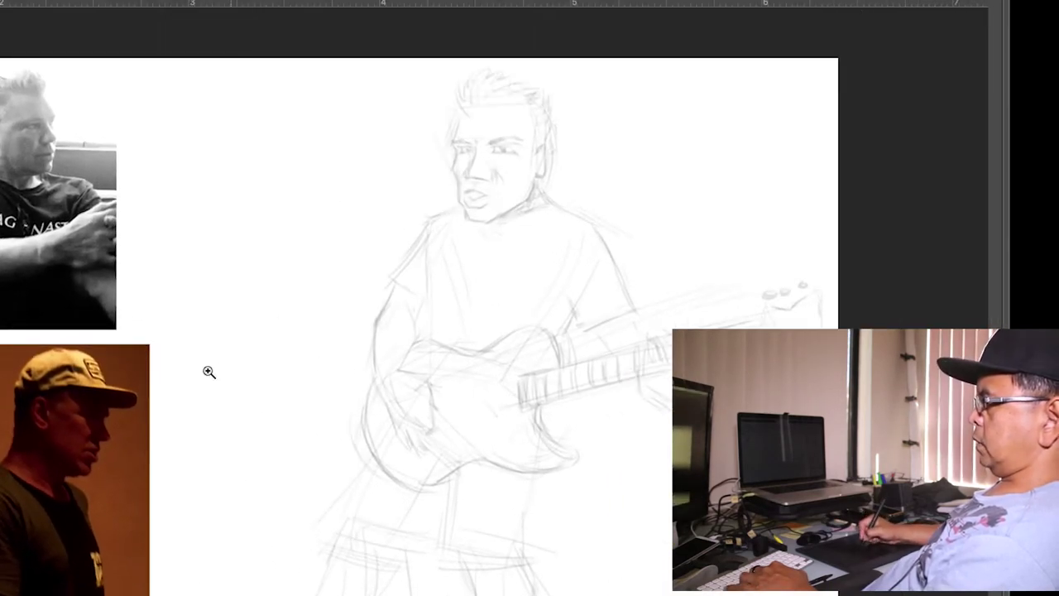
{"action": "left_click_drag", "start_coordinate": [106, 439], "coordinate": [216, 427]}
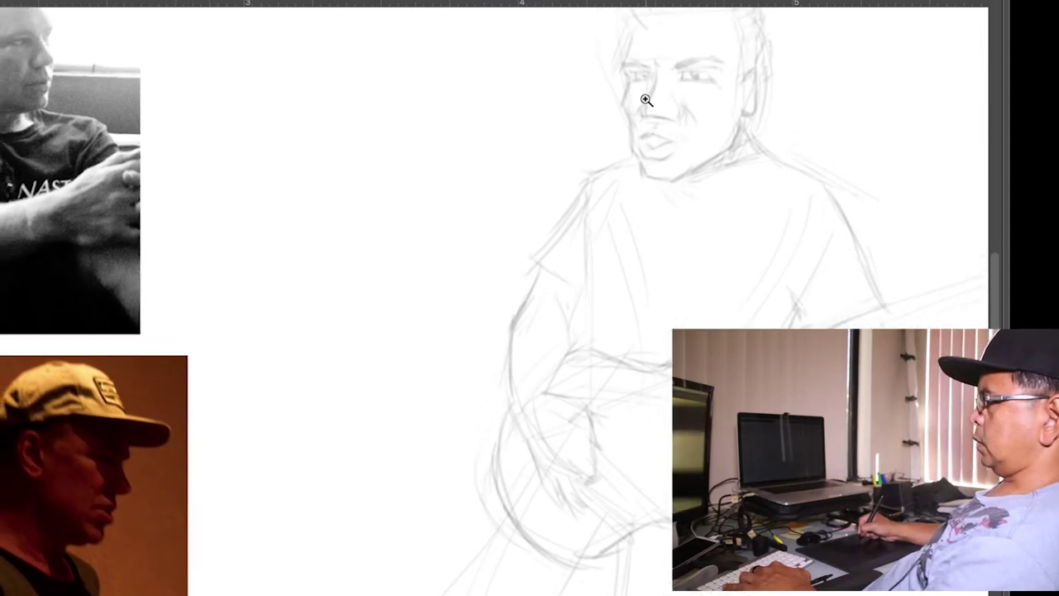
Erase the nose's bridge and base, and redraw it with a softer, more rounded tip.
{"action": "left_click_drag", "start_coordinate": [646, 100], "coordinate": [683, 85]}
{"action": "key", "text": "b"}
{"action": "key", "text": "bracketright"}
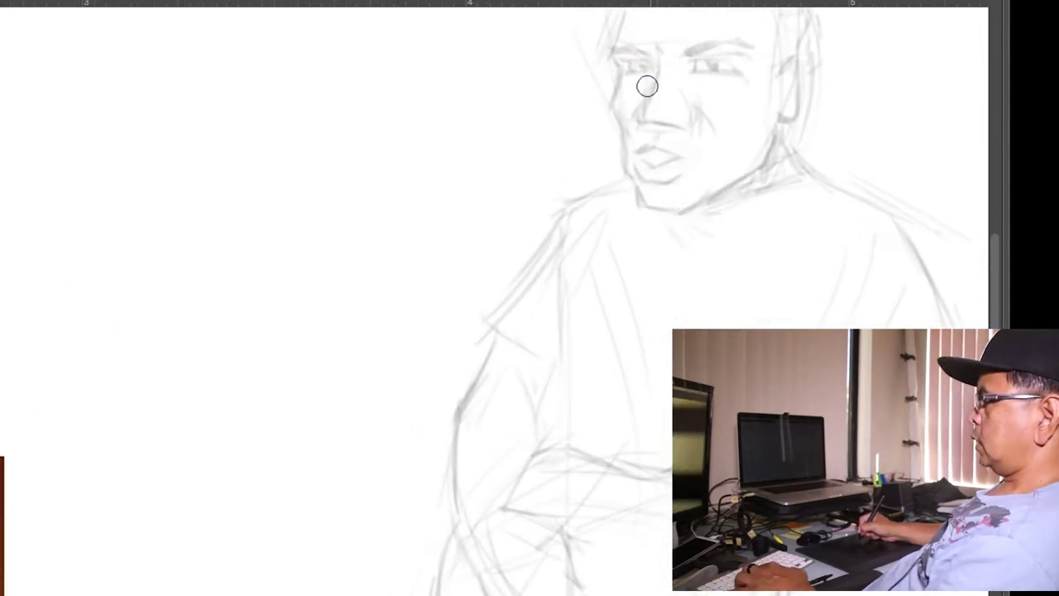
{"action": "key", "text": "bracketright"}
{"action": "key", "text": "bracketright"}
{"action": "key", "text": "bracketright"}
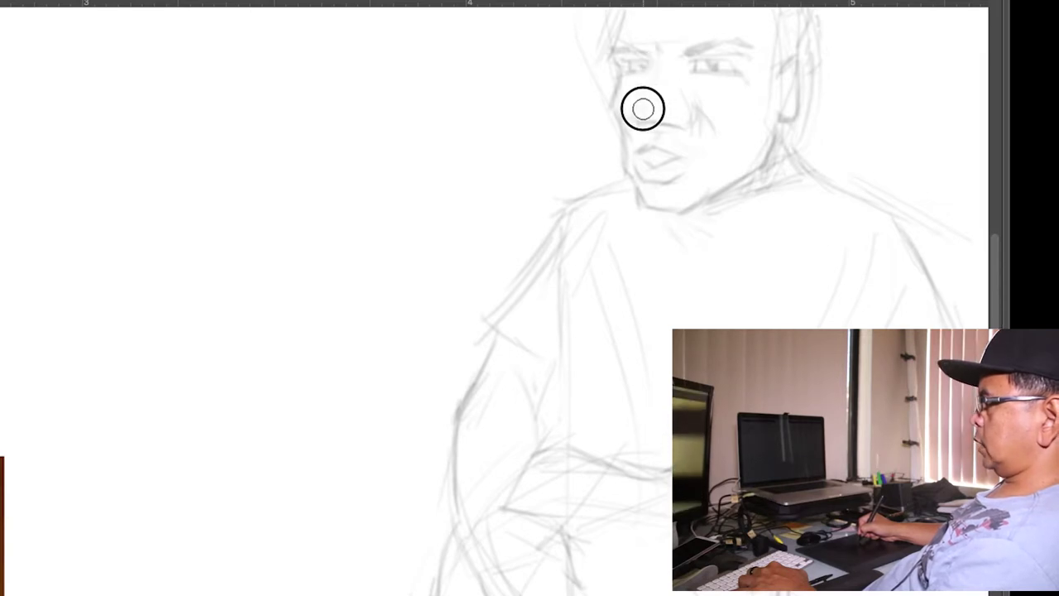
{"action": "key", "text": "bracketleft"}
{"action": "key", "text": "bracketleft"}
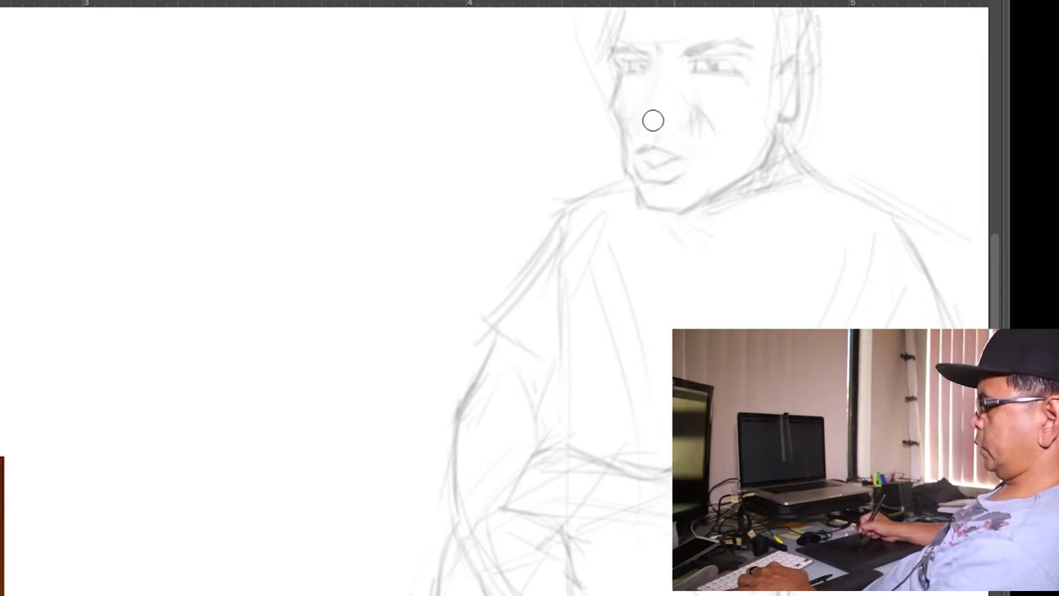
{"action": "key", "text": "bracketleft"}
{"action": "key", "text": "bracketleft"}
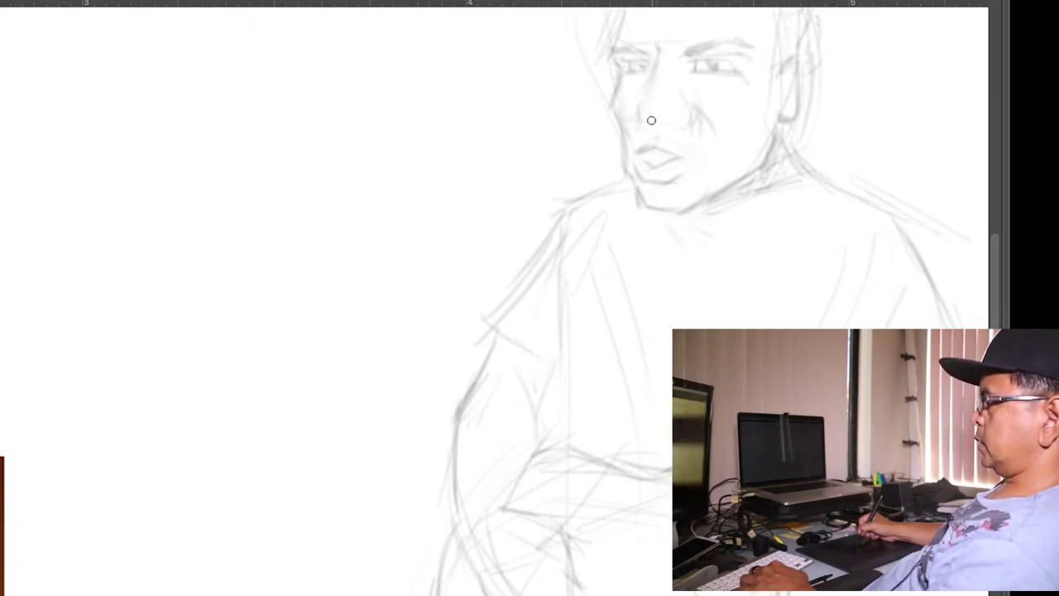
{"action": "mouse_move", "coordinate": [645, 120]}
{"action": "left_mouse_down"}
{"action": "mouse_move", "coordinate": [688, 130]}
{"action": "mouse_move", "coordinate": [617, 146]}
{"action": "mouse_move", "coordinate": [662, 142]}
{"action": "mouse_move", "coordinate": [652, 144]}
{"action": "left_mouse_up"}
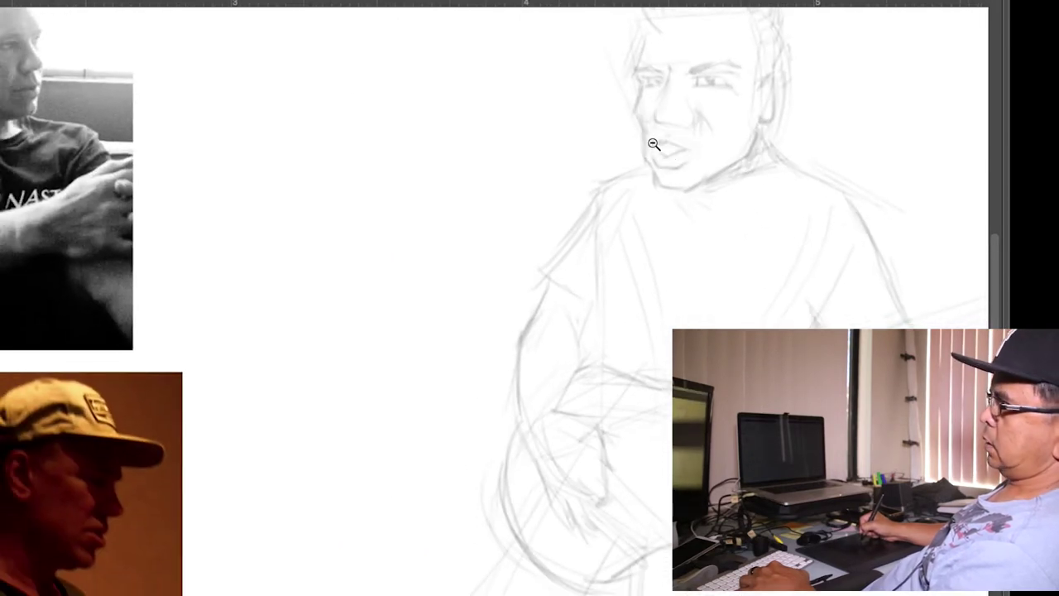
{"action": "mouse_move", "coordinate": [738, 122]}
{"action": "left_mouse_down"}
{"action": "mouse_move", "coordinate": [722, 135]}
{"action": "mouse_move", "coordinate": [696, 120]}
{"action": "mouse_move", "coordinate": [717, 112]}
{"action": "left_mouse_up"}
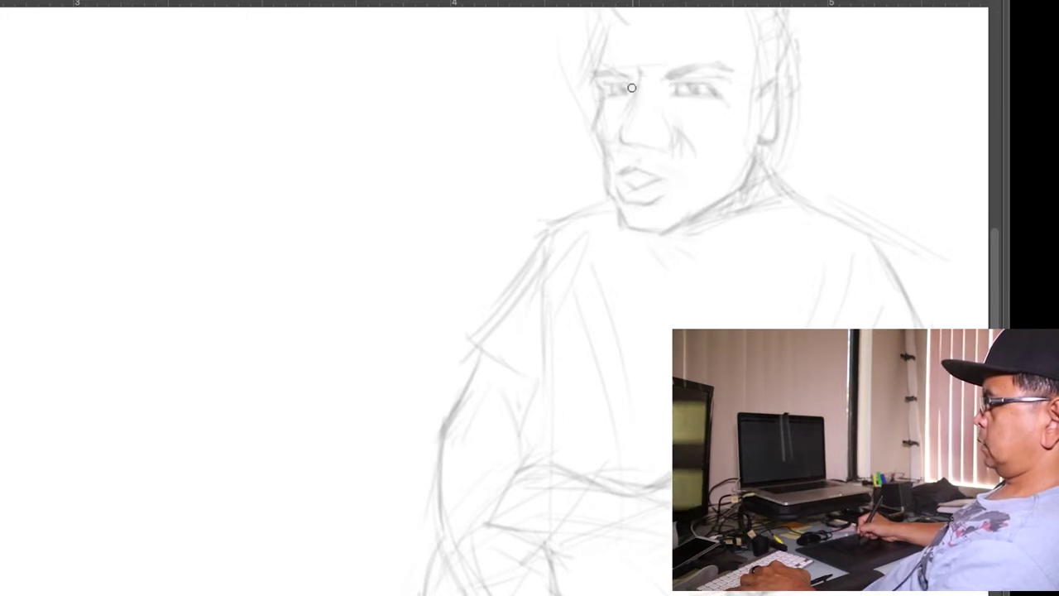
{"action": "mouse_move", "coordinate": [633, 90]}
{"action": "left_mouse_down"}
{"action": "mouse_move", "coordinate": [563, 158]}
{"action": "mouse_move", "coordinate": [439, 241]}
{"action": "mouse_move", "coordinate": [527, 98]}
{"action": "left_mouse_up"}
Erase the chin line below the mouth and redraw it slightly lower and rounder, joining the jaw.
{"action": "left_click_drag", "start_coordinate": [452, 122], "coordinate": [536, 153]}
{"action": "left_click_drag", "start_coordinate": [426, 132], "coordinate": [411, 185]}
{"action": "left_click_drag", "start_coordinate": [439, 229], "coordinate": [389, 264]}
{"action": "scroll", "coordinate": [388, 264], "scroll_direction": "down", "scroll_amount": 2}
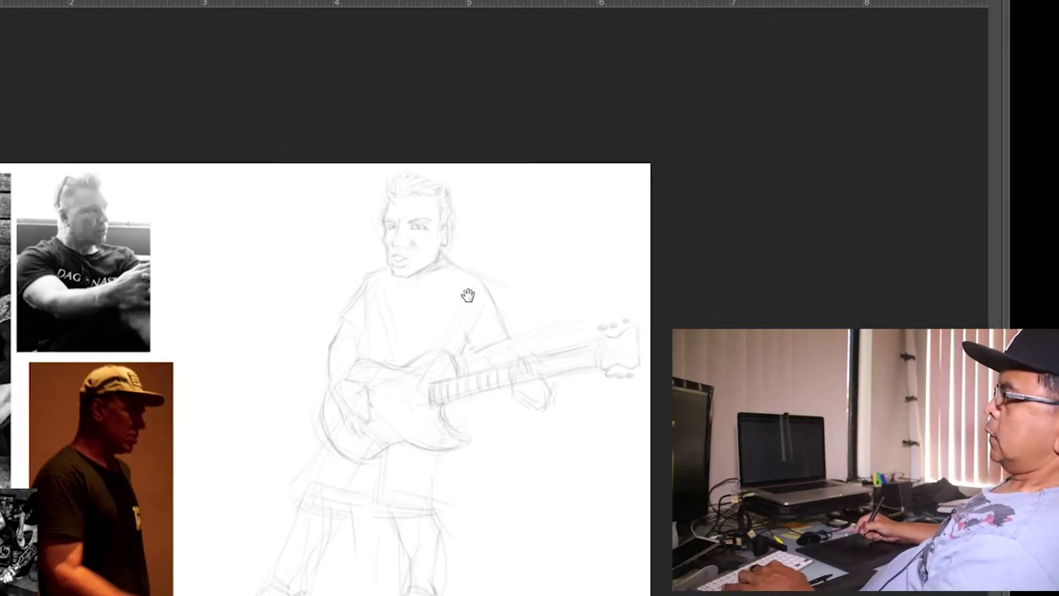
{"action": "scroll", "coordinate": [432, 373], "scroll_direction": "up", "scroll_amount": 2}
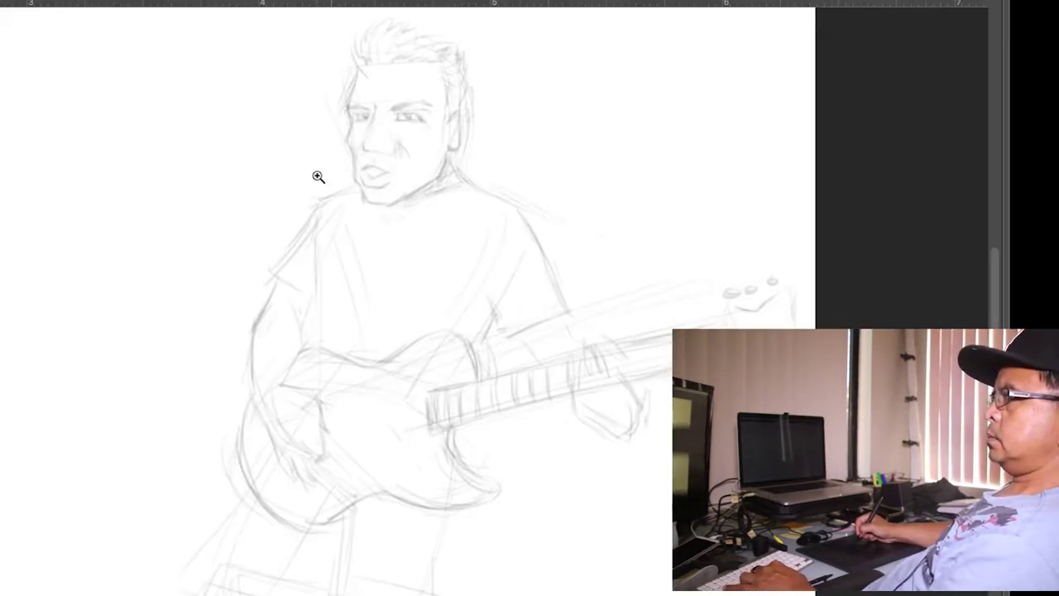
{"action": "scroll", "coordinate": [378, 201], "scroll_direction": "up", "scroll_amount": 2}
{"action": "scroll", "coordinate": [394, 189], "scroll_direction": "up", "scroll_amount": 3}
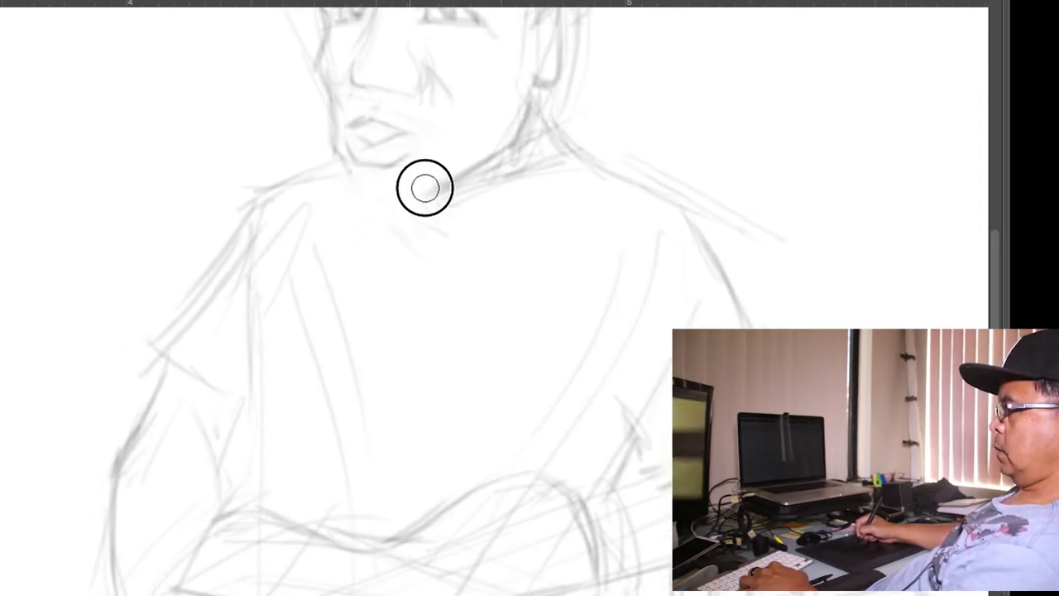
{"action": "key", "text": "bracketleft"}
{"action": "key", "text": "bracketleft"}
{"action": "key", "text": "bracketleft"}
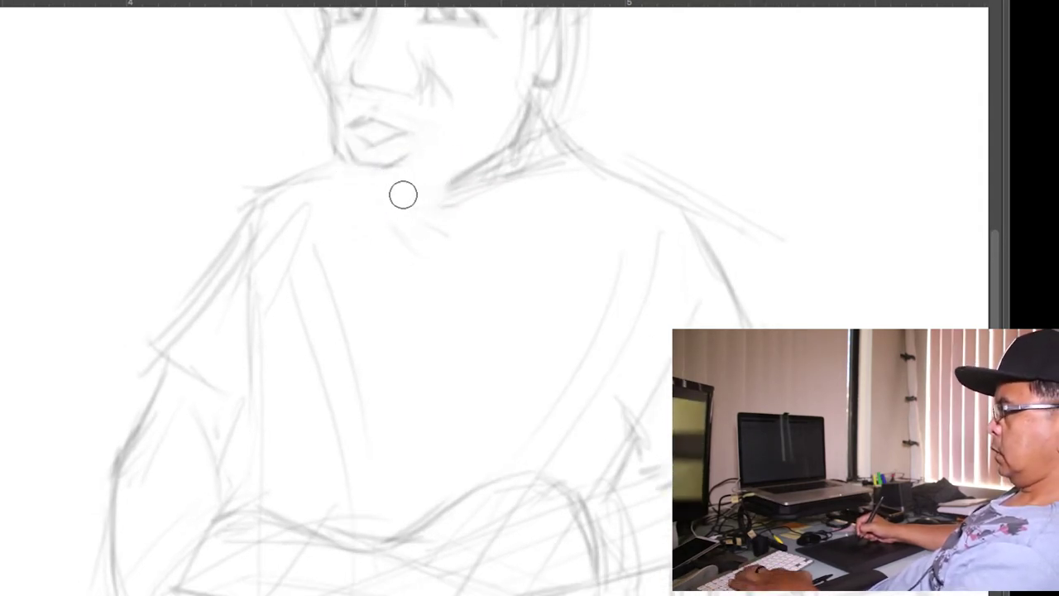
{"action": "key", "text": "bracketleft"}
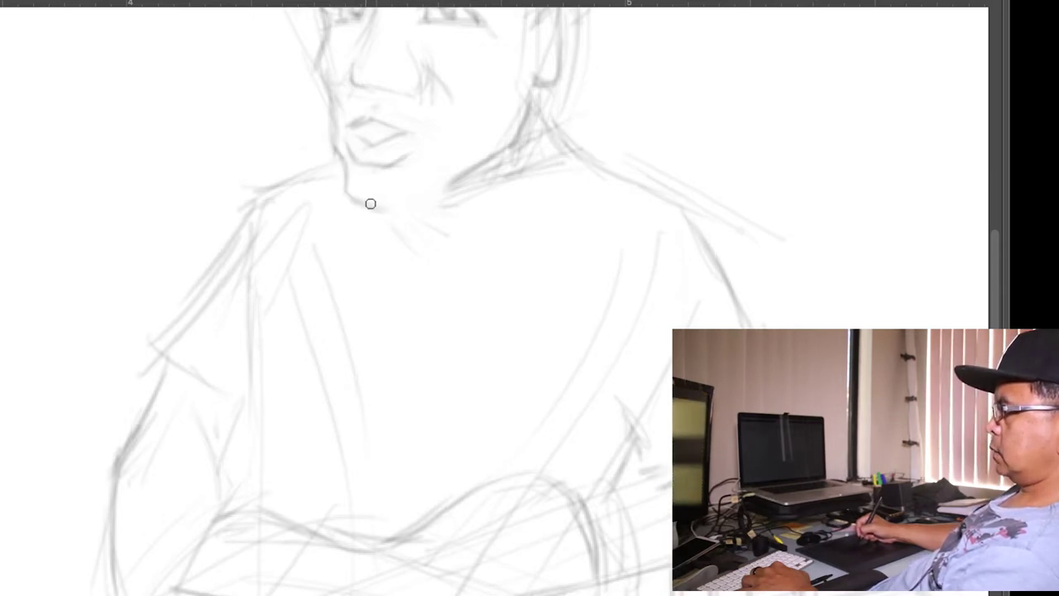
{"action": "left_click_drag", "start_coordinate": [369, 204], "coordinate": [431, 199]}
Examine the face and upper body up close and at full-figure scale against the reference photos.
{"action": "key", "text": "h"}
{"action": "left_click_drag", "start_coordinate": [451, 279], "coordinate": [577, 231]}
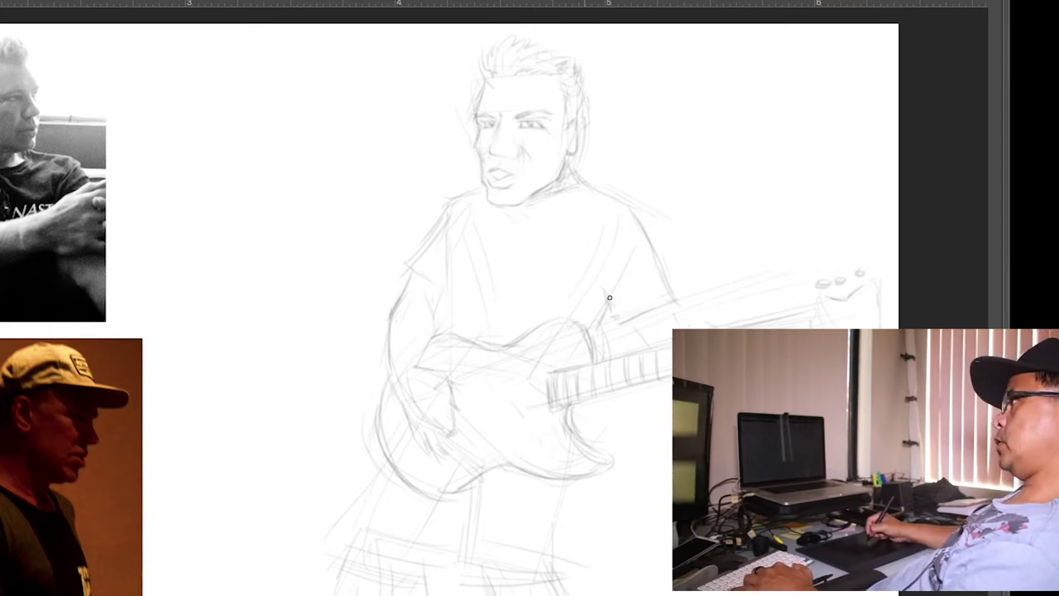
{"action": "key", "text": "super+space"}
{"action": "left_click_drag", "start_coordinate": [530, 149], "coordinate": [607, 110]}
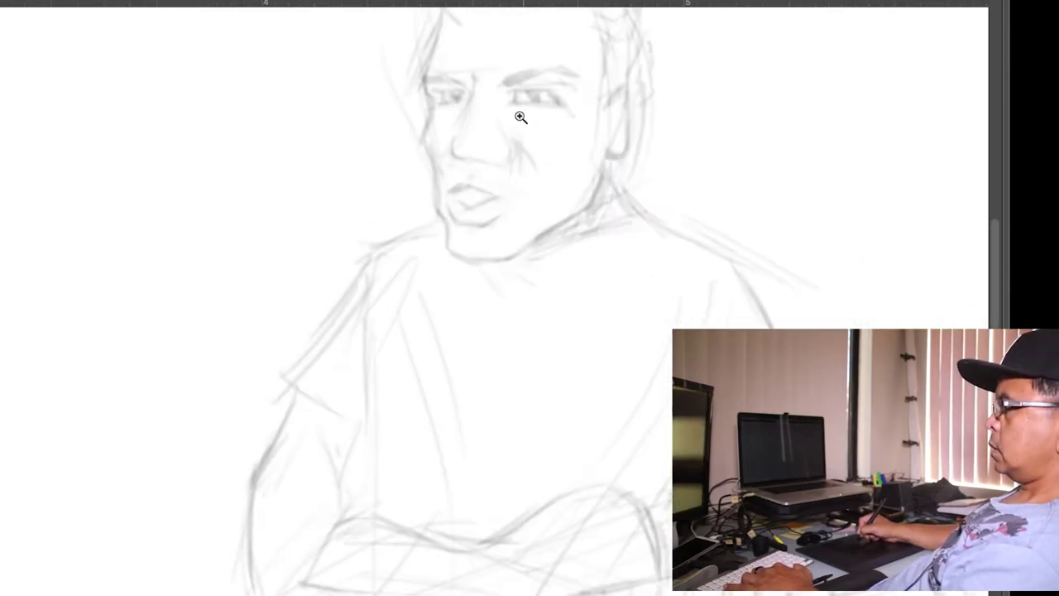
{"action": "left_click_drag", "start_coordinate": [520, 116], "coordinate": [577, 96]}
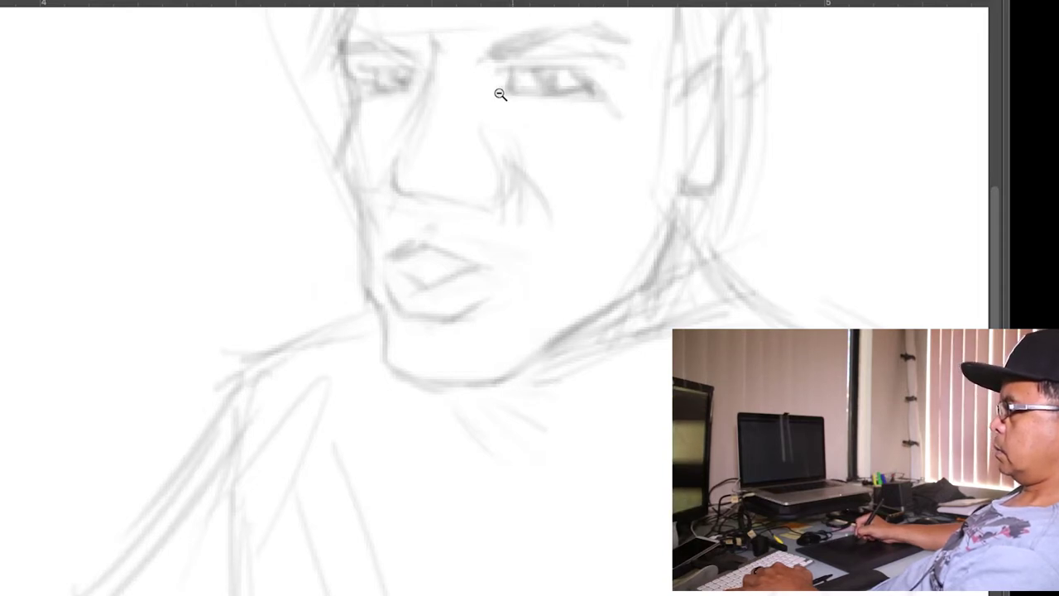
{"action": "scroll", "coordinate": [498, 94], "scroll_direction": "down", "scroll_amount": 3}
{"action": "left_click_drag", "start_coordinate": [369, 136], "coordinate": [434, 119]}
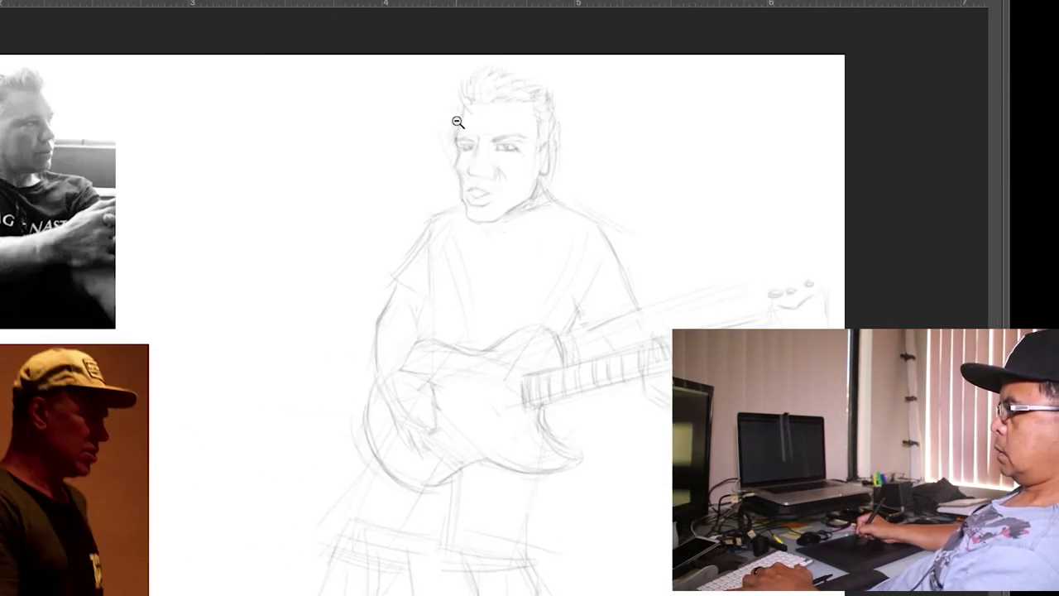
{"action": "left_click", "coordinate": [534, 107]}
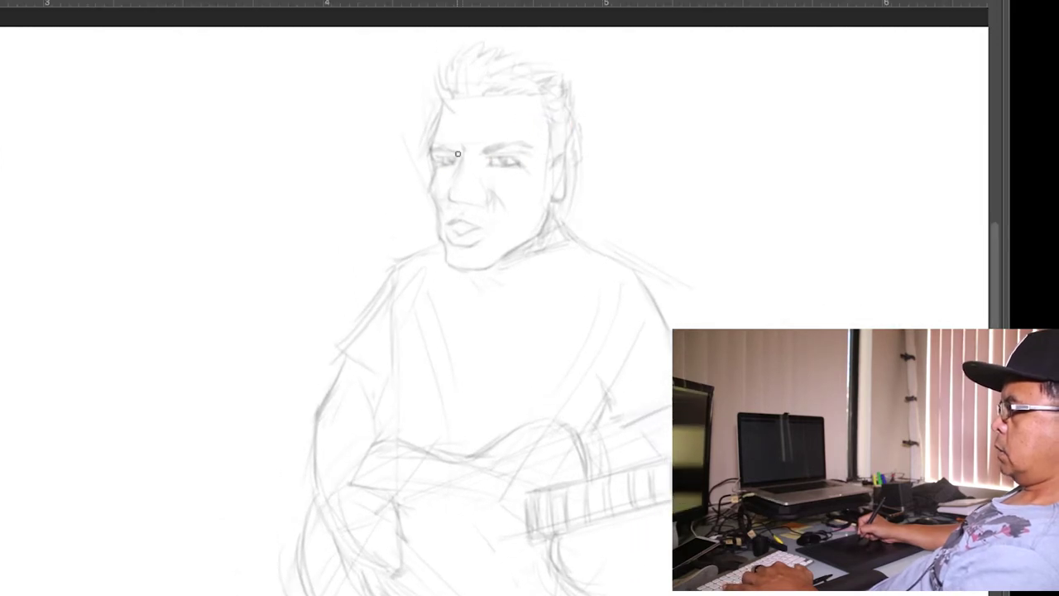
{"action": "left_click", "coordinate": [460, 177]}
{"action": "key", "text": "b"}
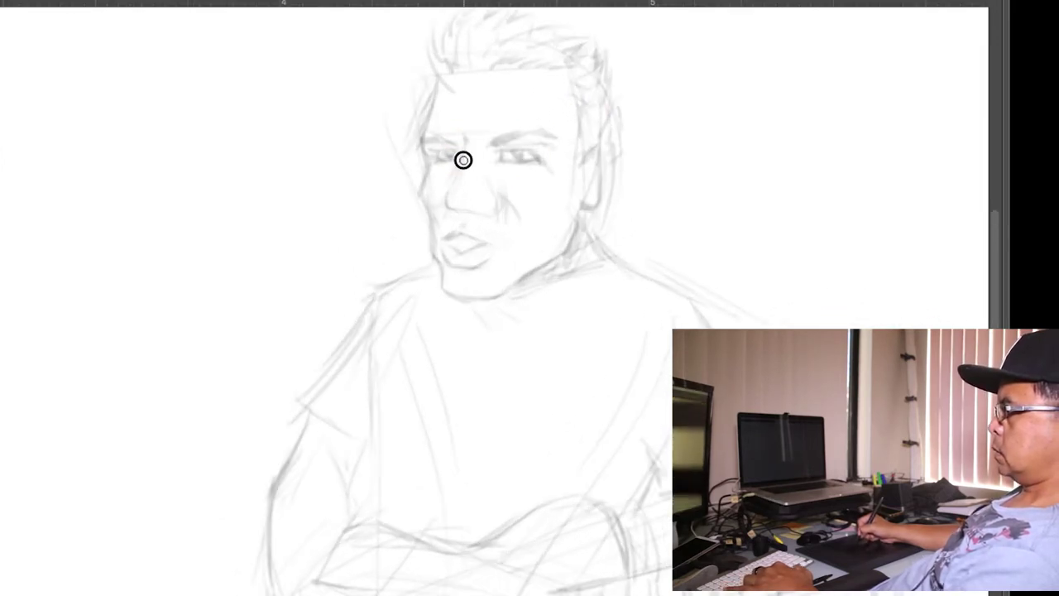
Darken the shirt's side line beneath the strumming arm and the forearm's edge where it meets the guitar body.
{"action": "left_click_drag", "start_coordinate": [392, 328], "coordinate": [367, 199]}
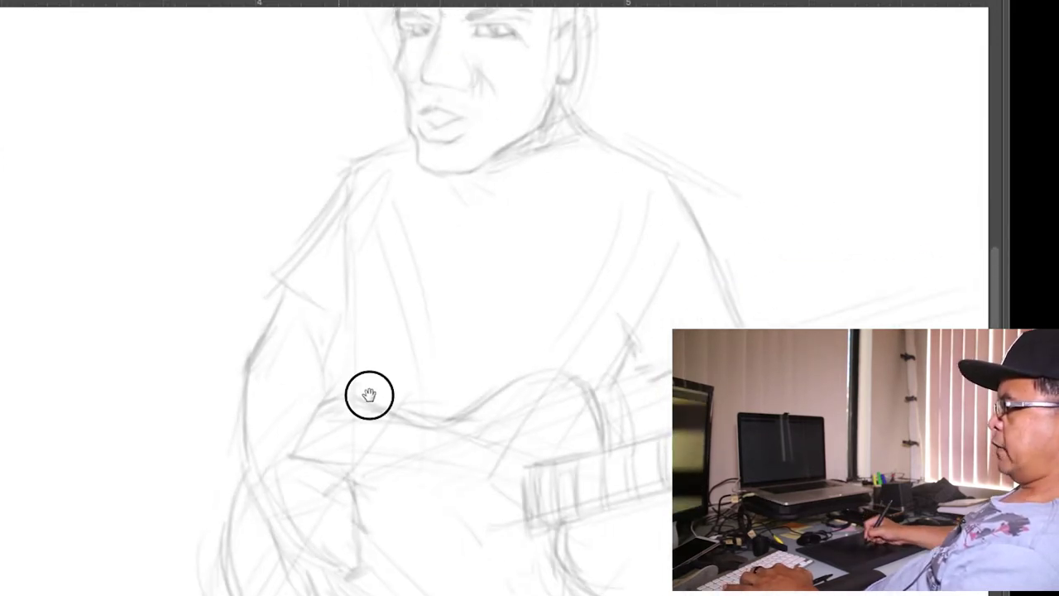
{"action": "left_click_drag", "start_coordinate": [369, 394], "coordinate": [431, 355]}
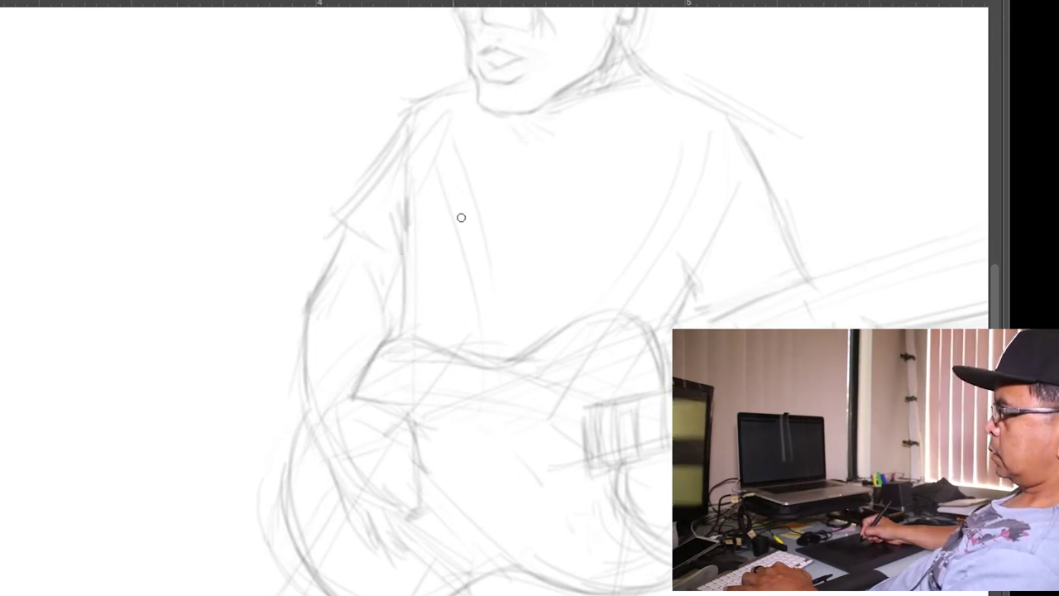
{"action": "left_click_drag", "start_coordinate": [512, 123], "coordinate": [520, 189]}
{"action": "left_click_drag", "start_coordinate": [546, 463], "coordinate": [526, 393]}
{"action": "left_click_drag", "start_coordinate": [620, 519], "coordinate": [669, 360]}
{"action": "mouse_move", "coordinate": [459, 397]}
{"action": "left_mouse_down"}
{"action": "mouse_move", "coordinate": [531, 386]}
{"action": "mouse_move", "coordinate": [511, 436]}
{"action": "left_mouse_up"}
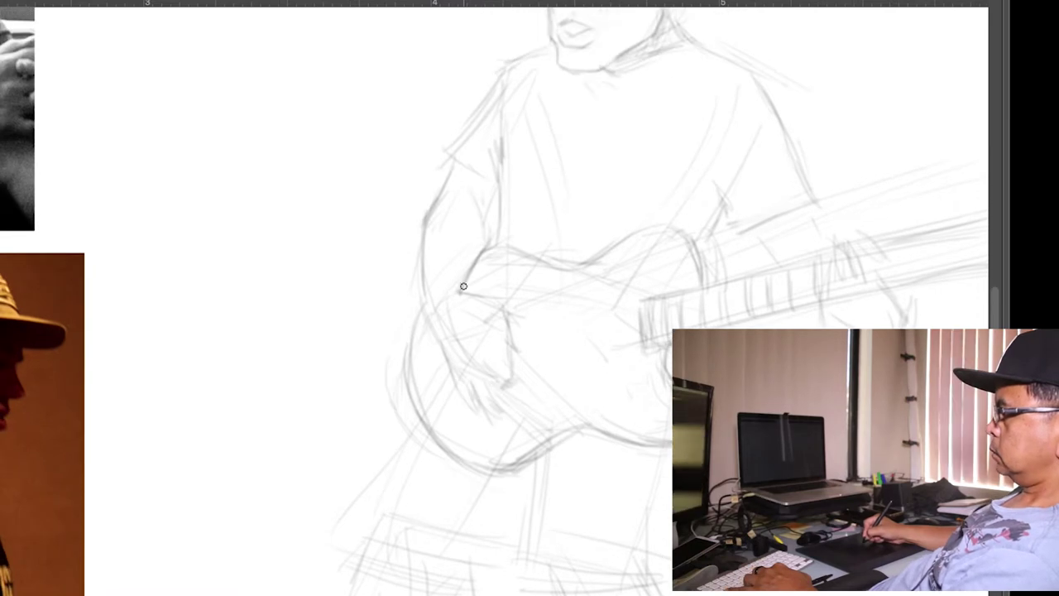
Redraw the strumming hand with a firmer back-of-hand contour and separate fingers hanging over the guitar body.
{"action": "left_click_drag", "start_coordinate": [462, 289], "coordinate": [511, 321]}
{"action": "mouse_move", "coordinate": [542, 329]}
{"action": "left_mouse_down"}
{"action": "mouse_move", "coordinate": [602, 333]}
{"action": "mouse_move", "coordinate": [537, 402]}
{"action": "mouse_move", "coordinate": [558, 409]}
{"action": "mouse_move", "coordinate": [515, 379]}
{"action": "mouse_move", "coordinate": [518, 404]}
{"action": "mouse_move", "coordinate": [508, 401]}
{"action": "left_mouse_up"}
{"action": "mouse_move", "coordinate": [499, 355]}
{"action": "left_mouse_down"}
{"action": "mouse_move", "coordinate": [508, 408]}
{"action": "mouse_move", "coordinate": [523, 400]}
{"action": "left_mouse_up"}
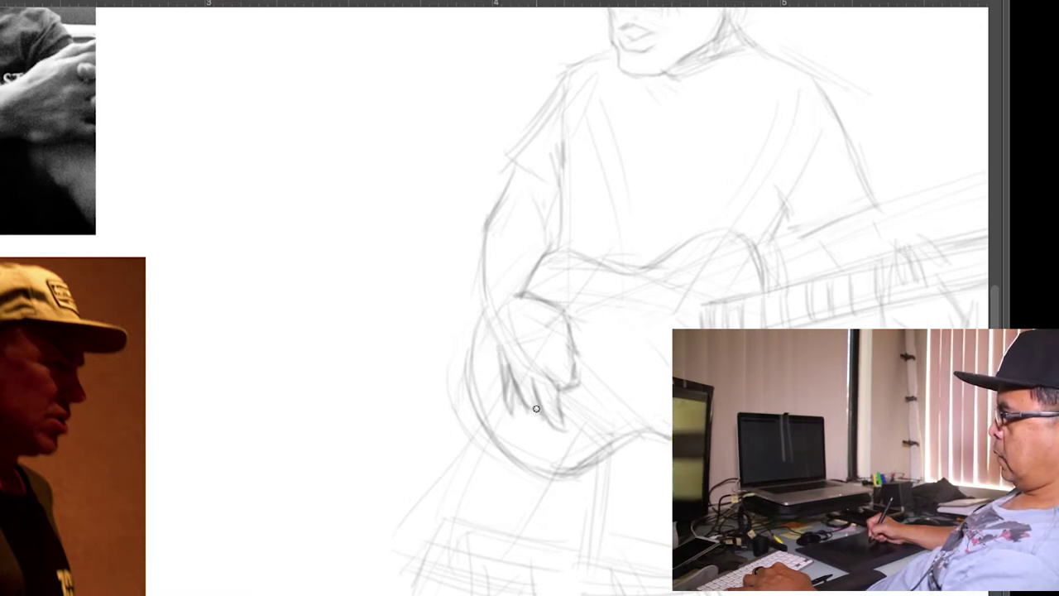
Sketch the fretting hand's fingers wrapping over the guitar neck.
{"action": "left_click", "coordinate": [614, 354], "text": "super"}
{"action": "left_click_drag", "start_coordinate": [602, 350], "coordinate": [561, 369]}
{"action": "left_click", "coordinate": [415, 387], "text": "alt"}
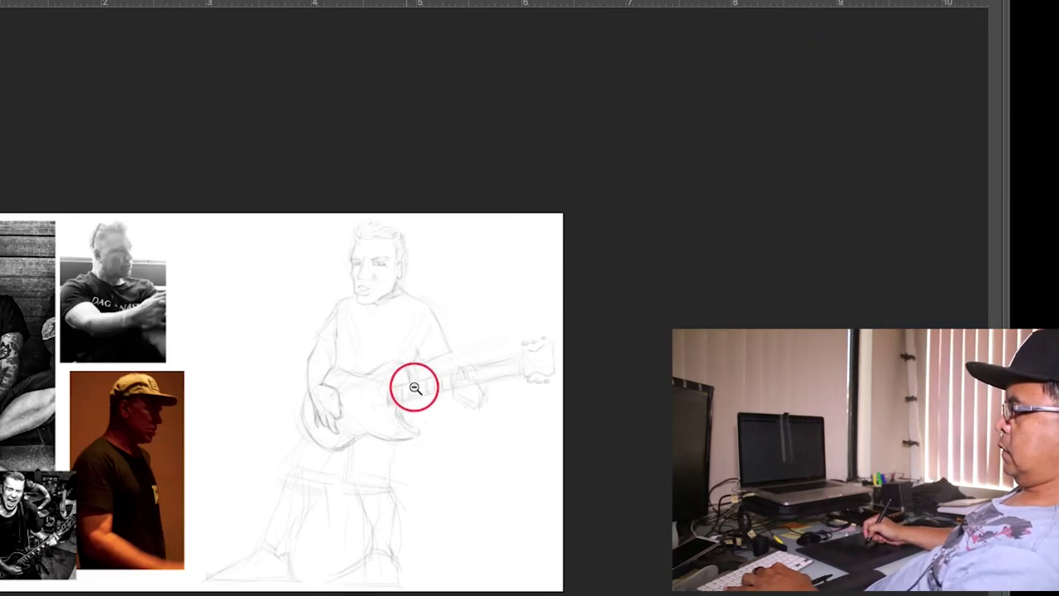
{"action": "left_click", "coordinate": [491, 367]}
{"action": "left_click", "coordinate": [605, 373]}
{"action": "key", "text": "b"}
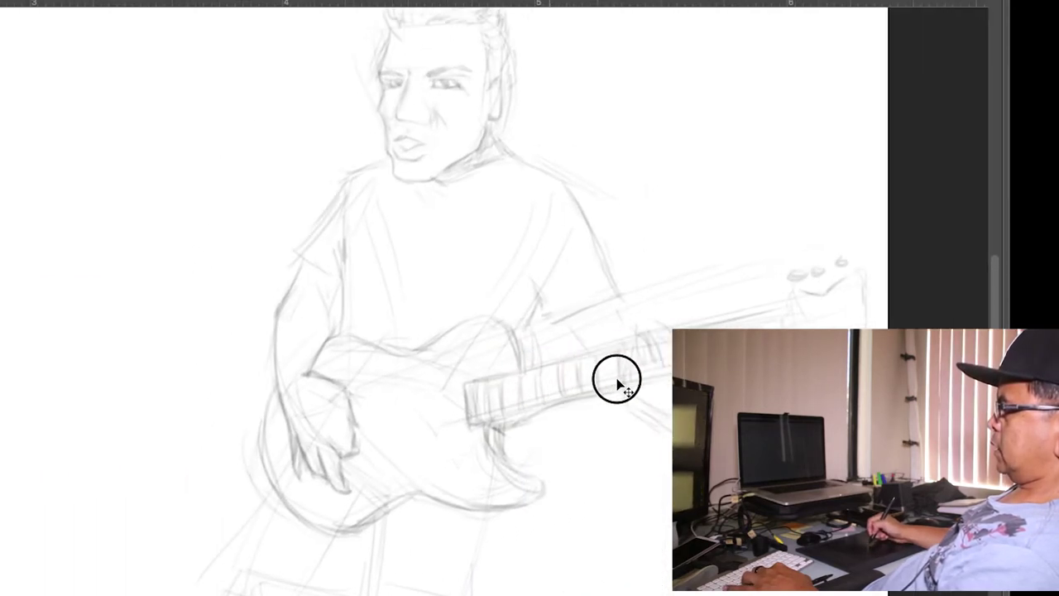
{"action": "scroll", "coordinate": [649, 378], "scroll_direction": "up", "scroll_amount": 3}
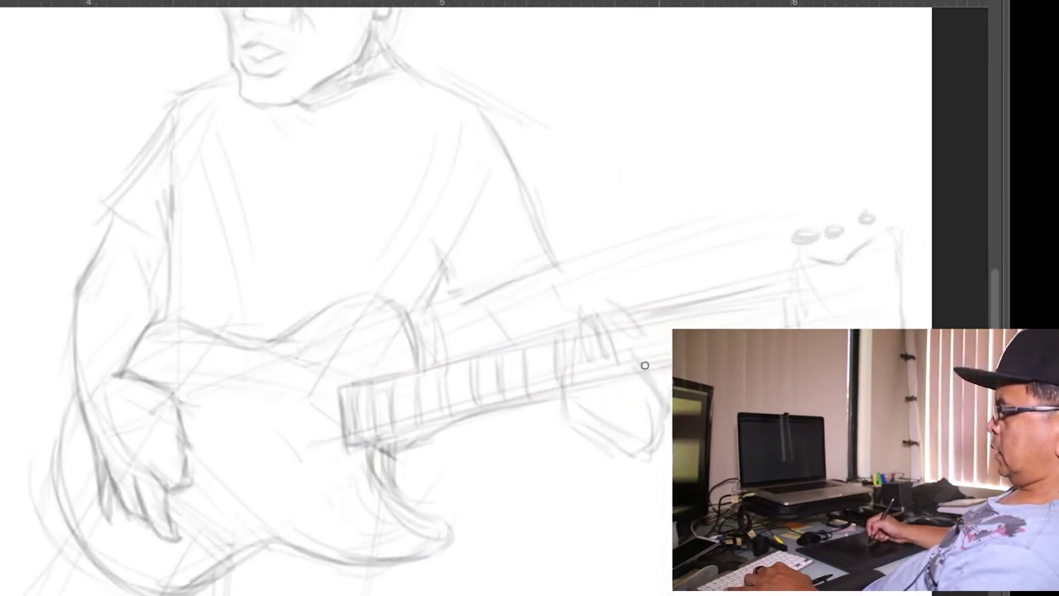
{"action": "mouse_move", "coordinate": [602, 314]}
{"action": "left_mouse_down"}
{"action": "mouse_move", "coordinate": [590, 336]}
{"action": "mouse_move", "coordinate": [601, 313]}
{"action": "mouse_move", "coordinate": [564, 349]}
{"action": "mouse_move", "coordinate": [594, 322]}
{"action": "mouse_move", "coordinate": [571, 362]}
{"action": "mouse_move", "coordinate": [592, 321]}
{"action": "mouse_move", "coordinate": [607, 330]}
{"action": "mouse_move", "coordinate": [606, 309]}
{"action": "mouse_move", "coordinate": [608, 346]}
{"action": "left_mouse_up"}
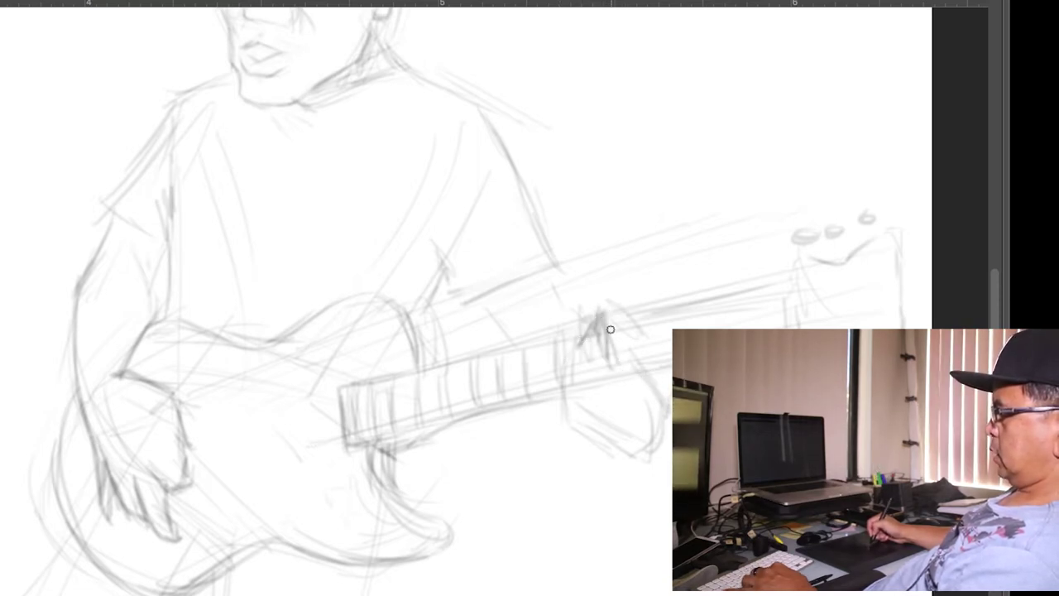
{"action": "left_click_drag", "start_coordinate": [598, 338], "coordinate": [629, 371]}
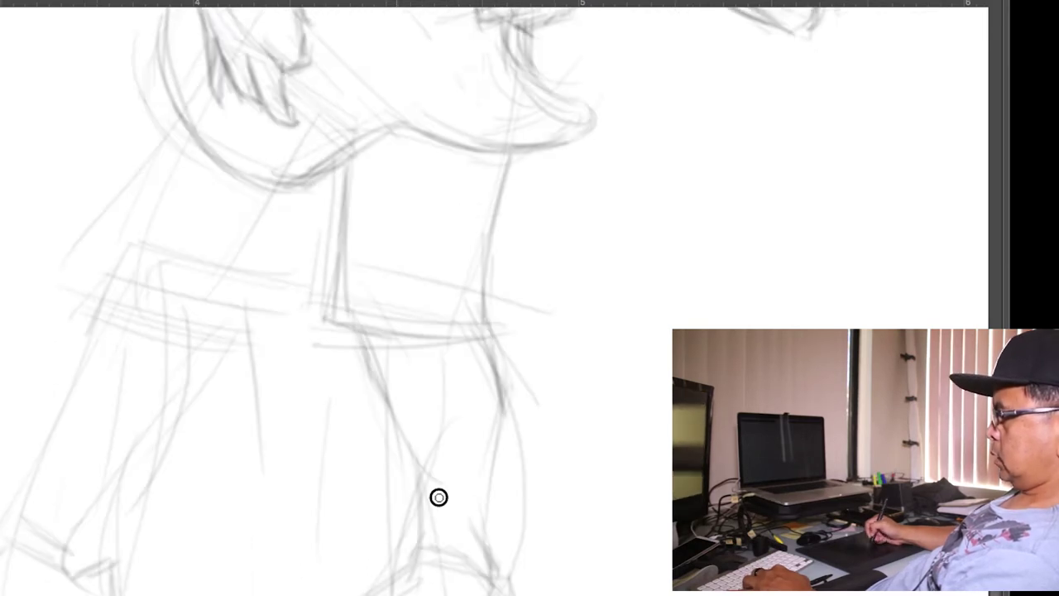
Darken the inner and outer calf contours of the leg beneath the guitar's lower horn, from shorts hem to ankle.
{"action": "left_click_drag", "start_coordinate": [511, 434], "coordinate": [497, 324]}
{"action": "left_click_drag", "start_coordinate": [488, 288], "coordinate": [484, 389]}
{"action": "left_click_drag", "start_coordinate": [488, 312], "coordinate": [484, 442]}
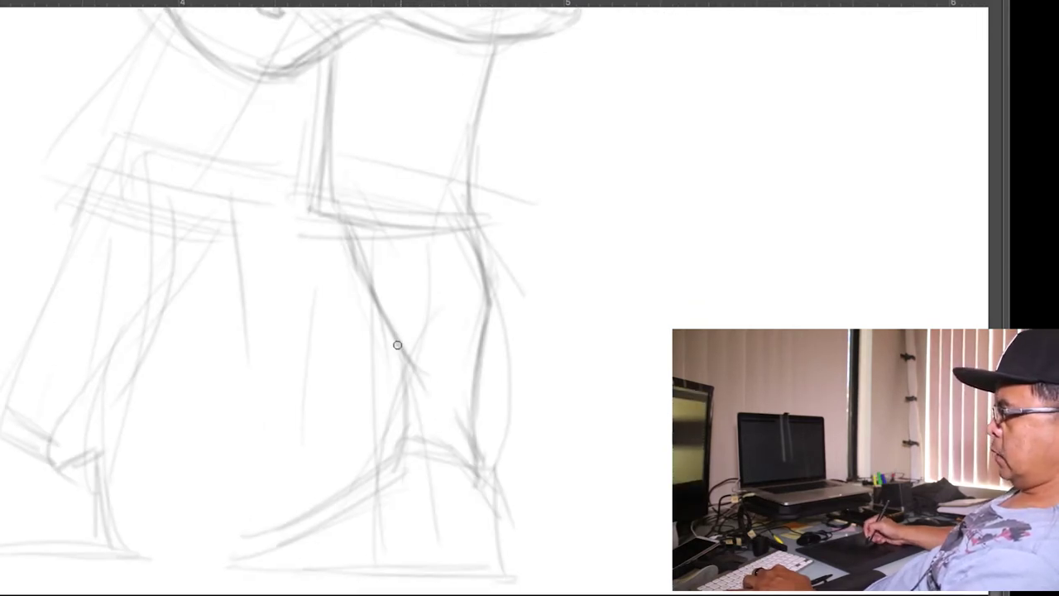
{"action": "mouse_move", "coordinate": [403, 357]}
{"action": "left_mouse_down"}
{"action": "mouse_move", "coordinate": [406, 436]}
{"action": "mouse_move", "coordinate": [468, 443]}
{"action": "mouse_move", "coordinate": [396, 460]}
{"action": "mouse_move", "coordinate": [392, 484]}
{"action": "mouse_move", "coordinate": [279, 516]}
{"action": "left_mouse_up"}
Outline that leg's shoe with its ankle opening, sloping upper, toe cap, heel and flat sole.
{"action": "left_click_drag", "start_coordinate": [380, 477], "coordinate": [279, 516]}
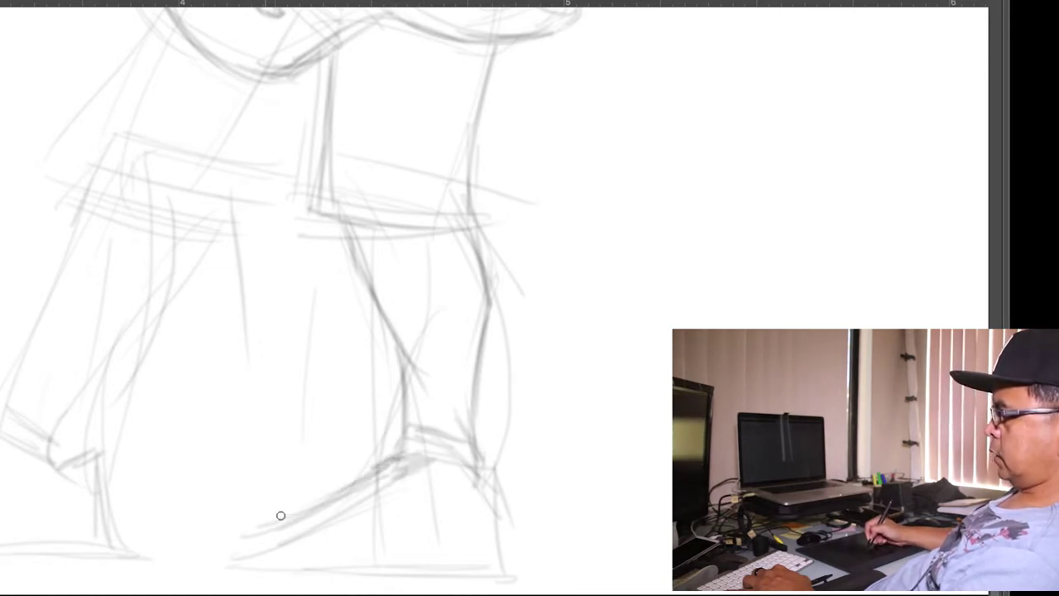
{"action": "mouse_move", "coordinate": [231, 548]}
{"action": "left_mouse_down"}
{"action": "mouse_move", "coordinate": [316, 537]}
{"action": "mouse_move", "coordinate": [482, 560]}
{"action": "left_mouse_up"}
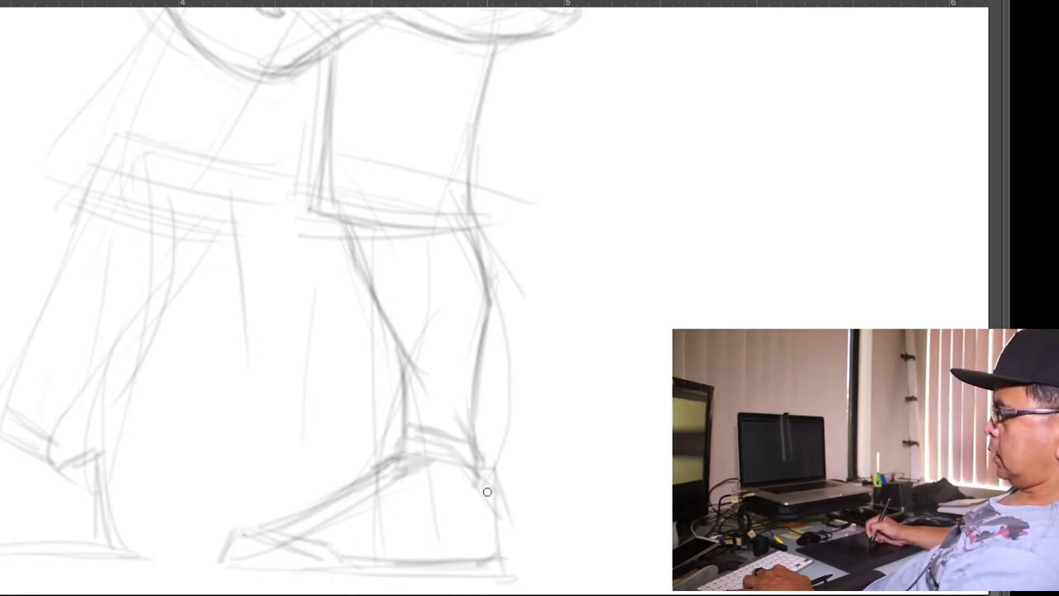
{"action": "left_click_drag", "start_coordinate": [477, 463], "coordinate": [494, 553]}
{"action": "left_click_drag", "start_coordinate": [236, 566], "coordinate": [499, 570]}
Darken the outstretched leg's inner calf line up to the knee and add short fold lines below the shorts' hem.
{"action": "left_click_drag", "start_coordinate": [266, 547], "coordinate": [513, 519]}
{"action": "left_click_drag", "start_coordinate": [315, 471], "coordinate": [182, 522]}
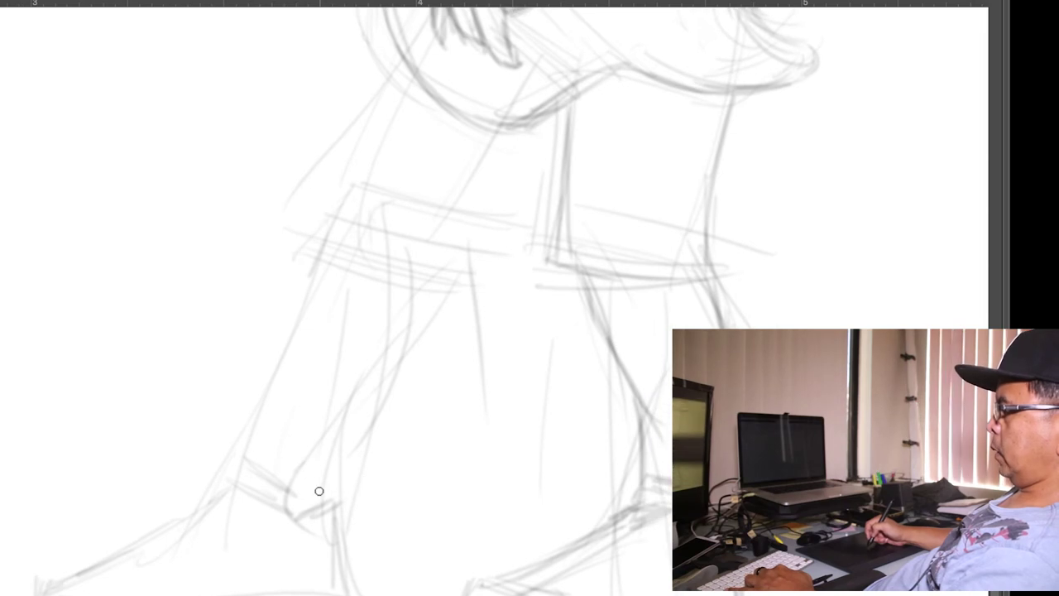
{"action": "left_click_drag", "start_coordinate": [337, 423], "coordinate": [430, 337]}
{"action": "mouse_move", "coordinate": [419, 282]}
{"action": "left_mouse_down"}
{"action": "mouse_move", "coordinate": [424, 347]}
{"action": "mouse_move", "coordinate": [439, 351]}
{"action": "left_mouse_up"}
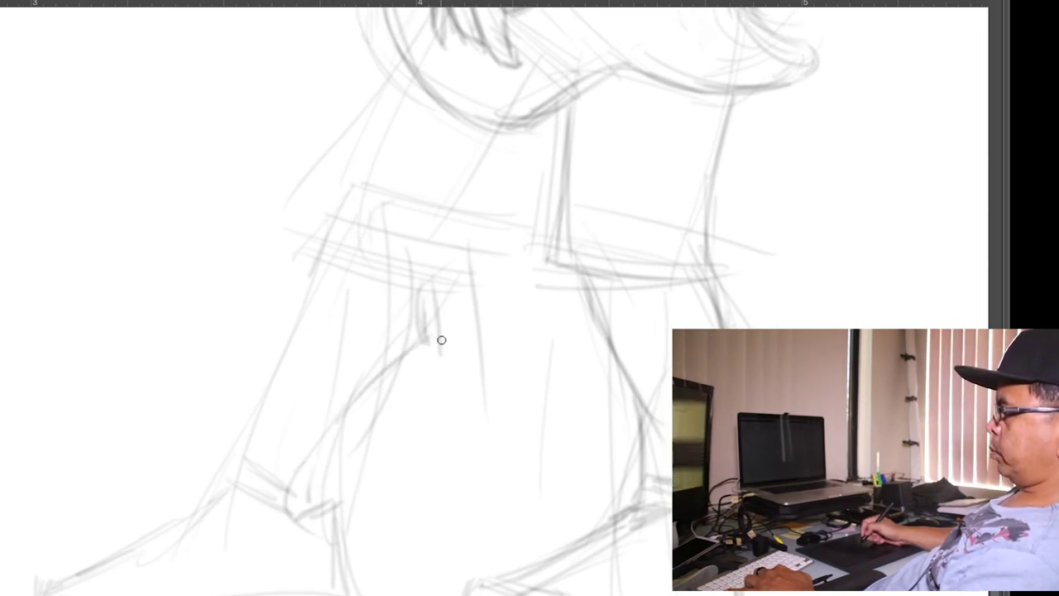
Darken the outstretched leg's outer contour and ankle, and outline its shoe's sloping upper and toe.
{"action": "left_click_drag", "start_coordinate": [307, 276], "coordinate": [240, 471]}
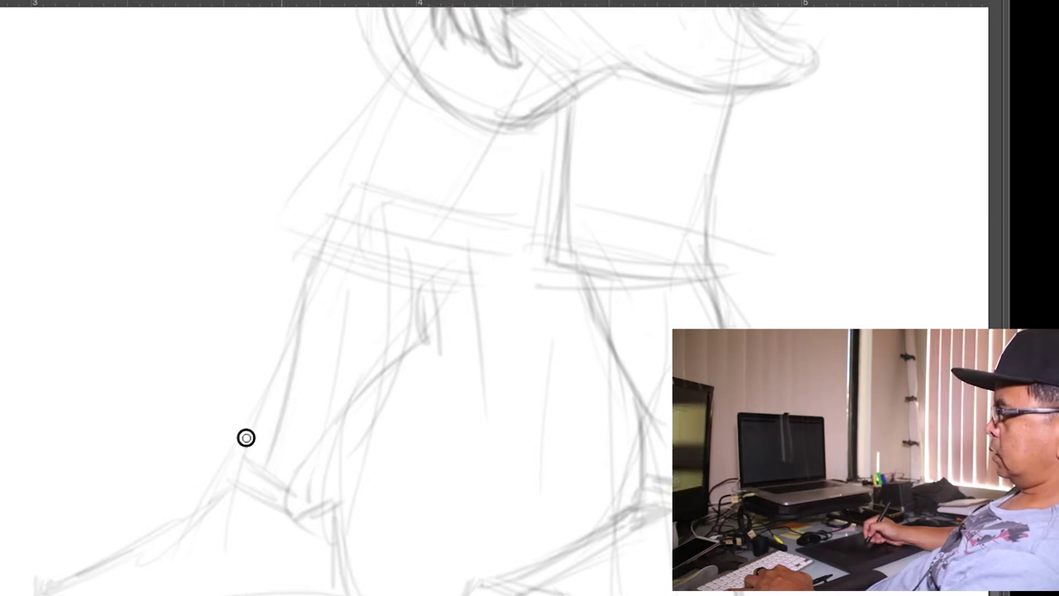
{"action": "left_click_drag", "start_coordinate": [281, 355], "coordinate": [203, 518]}
{"action": "left_click_drag", "start_coordinate": [259, 421], "coordinate": [237, 486]}
{"action": "mouse_move", "coordinate": [348, 412]}
{"action": "left_mouse_down"}
{"action": "mouse_move", "coordinate": [312, 505]}
{"action": "mouse_move", "coordinate": [286, 504]}
{"action": "left_mouse_up"}
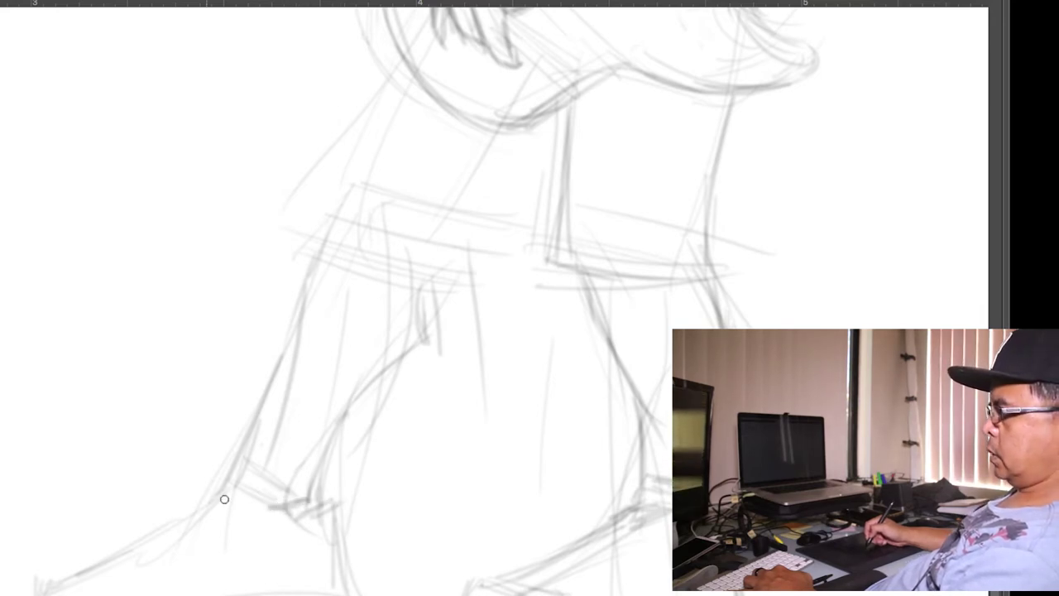
{"action": "mouse_move", "coordinate": [233, 471]}
{"action": "left_mouse_down"}
{"action": "mouse_move", "coordinate": [53, 568]}
{"action": "mouse_move", "coordinate": [161, 538]}
{"action": "mouse_move", "coordinate": [80, 552]}
{"action": "mouse_move", "coordinate": [38, 575]}
{"action": "mouse_move", "coordinate": [122, 584]}
{"action": "left_mouse_up"}
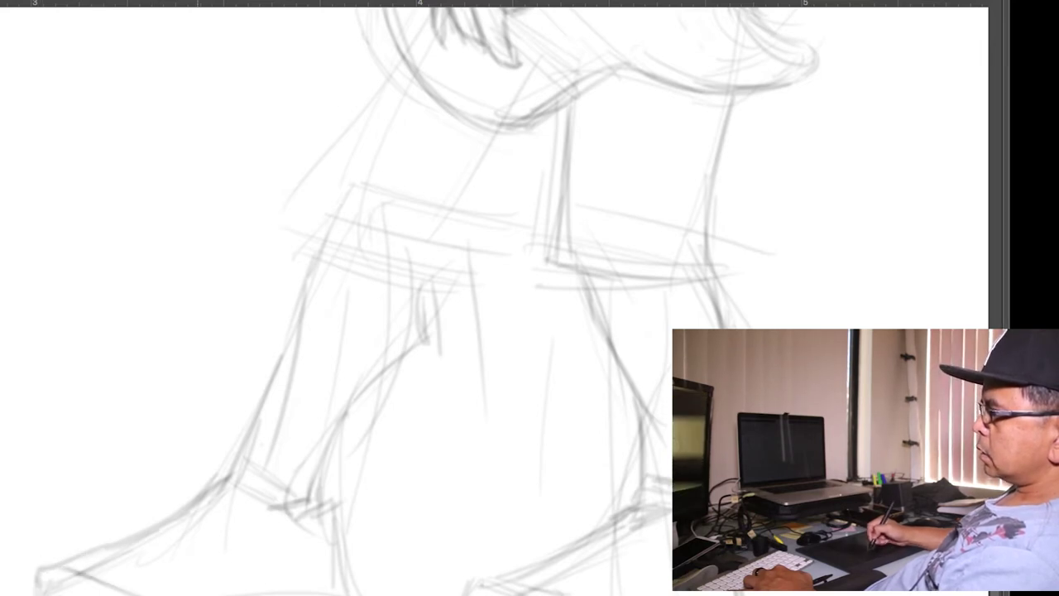
{"action": "left_click_drag", "start_coordinate": [339, 577], "coordinate": [273, 592]}
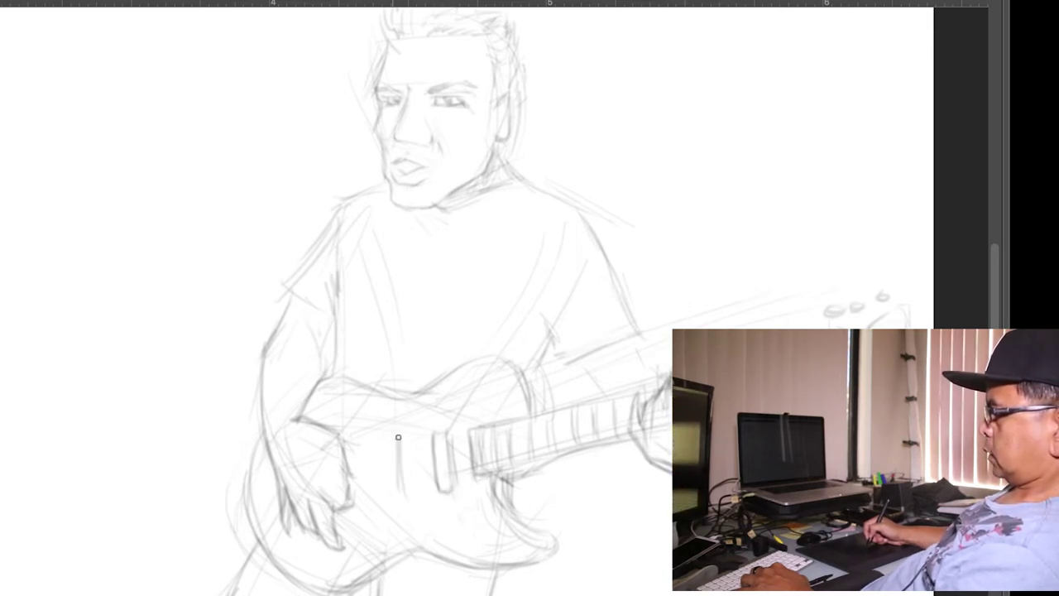
Draw the pickups on the guitar body, a shaded toggle on the upper horn and a round knob beside the strumming hand.
{"action": "left_click_drag", "start_coordinate": [382, 470], "coordinate": [402, 451]}
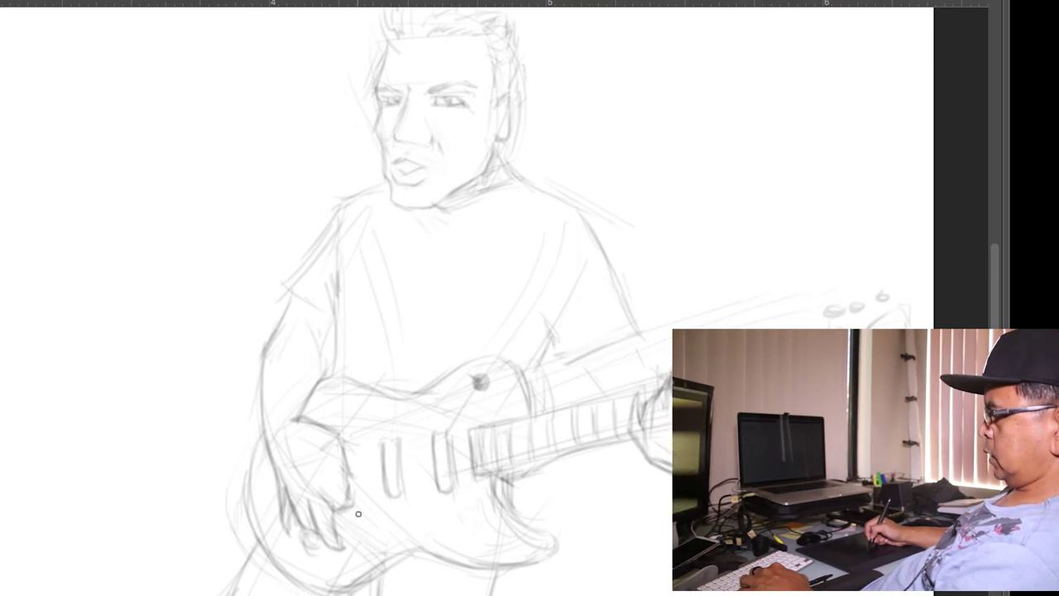
{"action": "left_click_drag", "start_coordinate": [359, 529], "coordinate": [364, 513]}
{"action": "mouse_move", "coordinate": [534, 418]}
{"action": "left_mouse_down"}
{"action": "mouse_move", "coordinate": [815, 346]}
{"action": "mouse_move", "coordinate": [619, 371]}
{"action": "mouse_move", "coordinate": [612, 433]}
{"action": "left_mouse_up"}
{"action": "left_click_drag", "start_coordinate": [490, 447], "coordinate": [505, 442]}
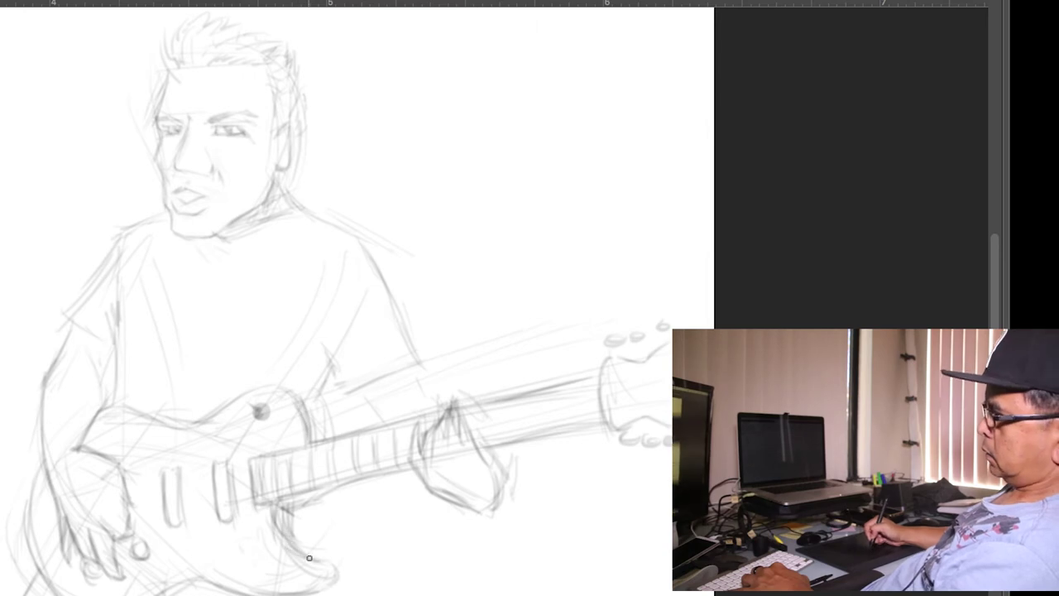
Redraw the guitar's lower horn with a fuller, rounder outline and clean up the old contour.
{"action": "scroll", "coordinate": [292, 551], "scroll_direction": "down", "scroll_amount": 1}
{"action": "scroll", "coordinate": [293, 550], "scroll_direction": "up", "scroll_amount": 1}
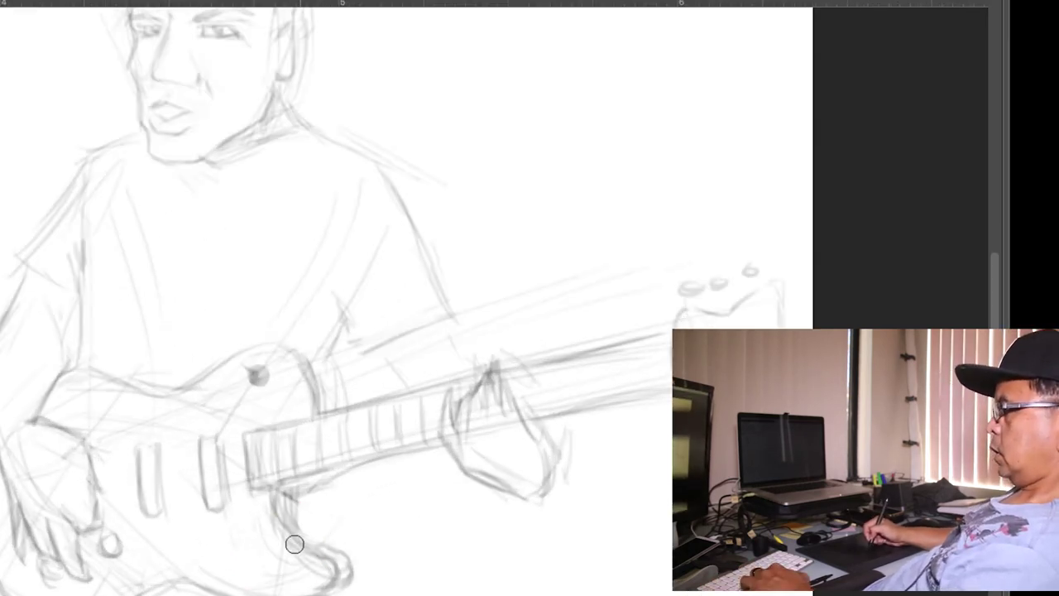
{"action": "left_click_drag", "start_coordinate": [335, 569], "coordinate": [303, 586]}
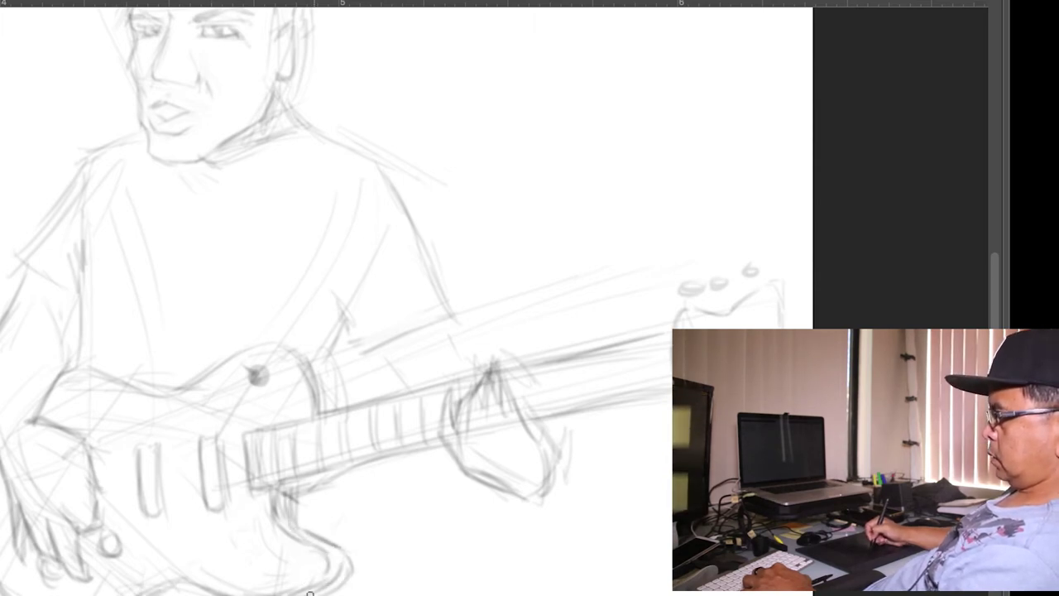
Darken the inner edge and hem of the shorts leg below the guitar's rounded end.
{"action": "left_click", "coordinate": [202, 470]}
{"action": "left_click", "coordinate": [207, 414], "text": "super"}
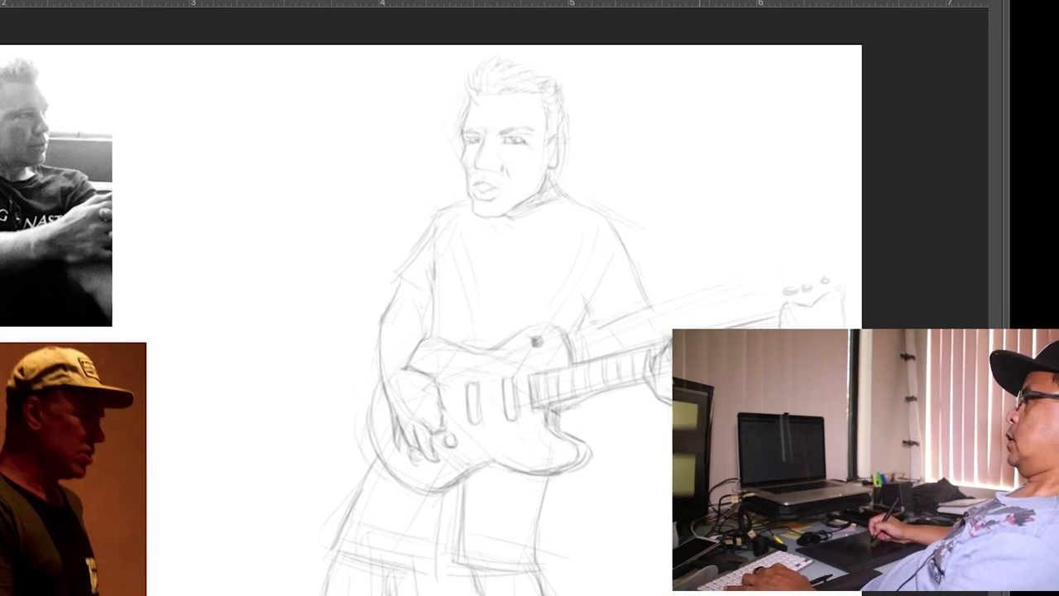
{"action": "left_click_drag", "start_coordinate": [644, 352], "coordinate": [549, 356]}
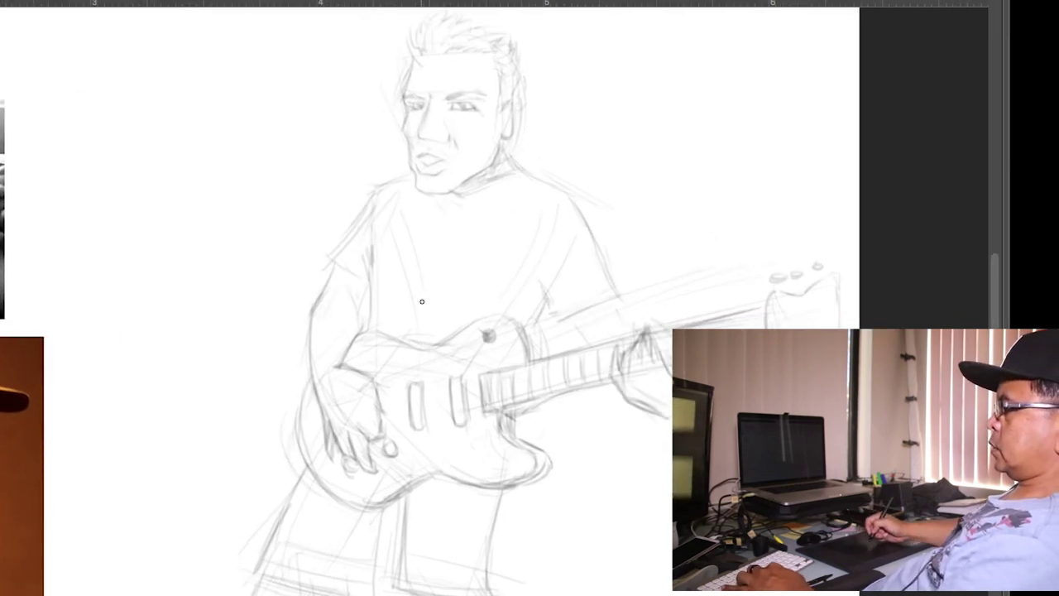
{"action": "left_click", "coordinate": [361, 569]}
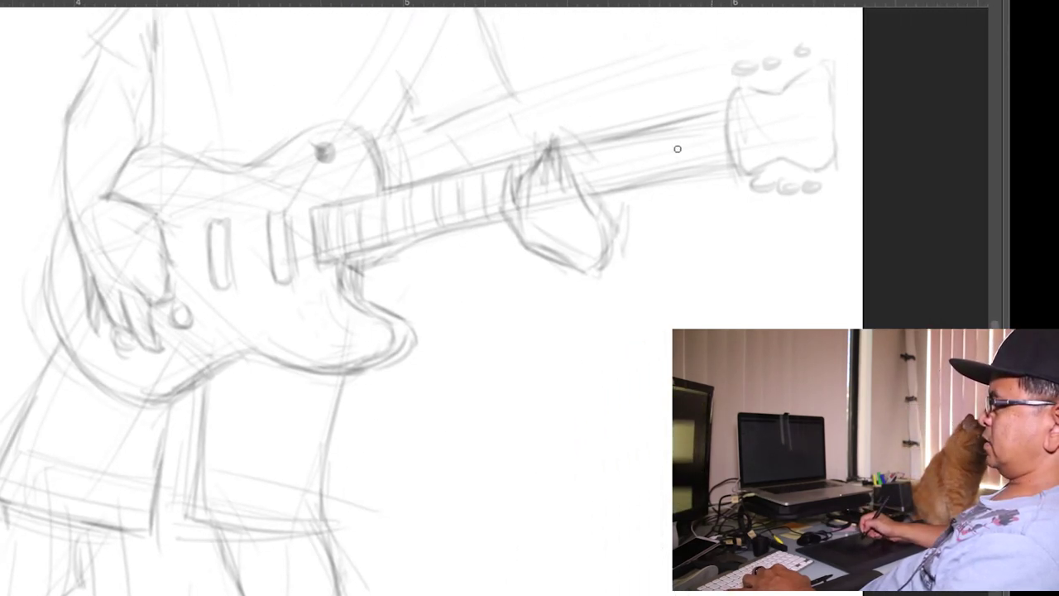
Darken the guitar neck's edges and the nut, and mark the tuning posts as dots on the headstock.
{"action": "left_click_drag", "start_coordinate": [584, 193], "coordinate": [720, 168]}
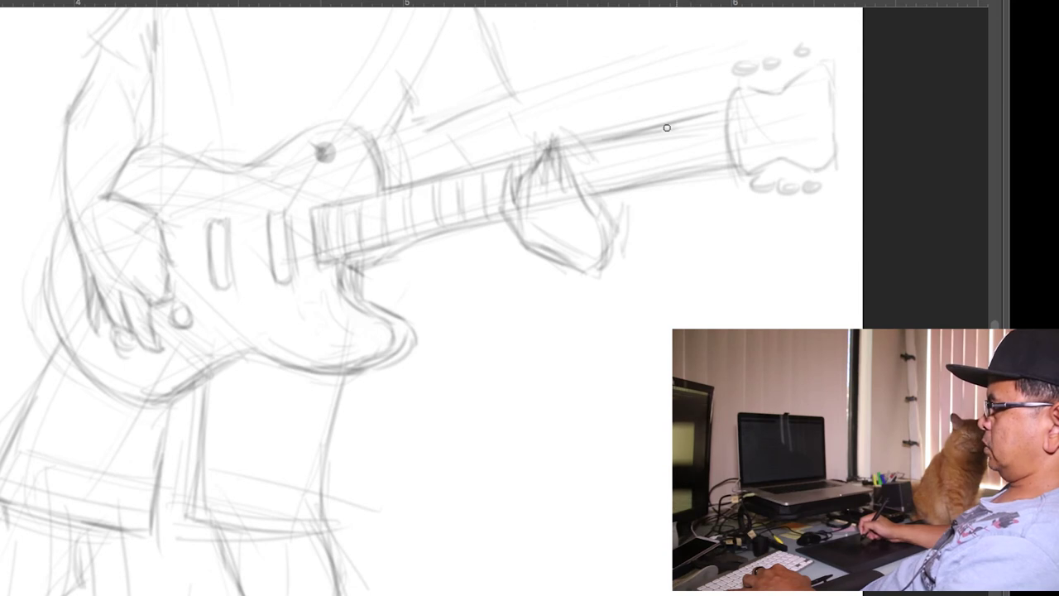
{"action": "mouse_move", "coordinate": [667, 128]}
{"action": "left_mouse_down"}
{"action": "mouse_move", "coordinate": [718, 116]}
{"action": "mouse_move", "coordinate": [729, 163]}
{"action": "left_mouse_up"}
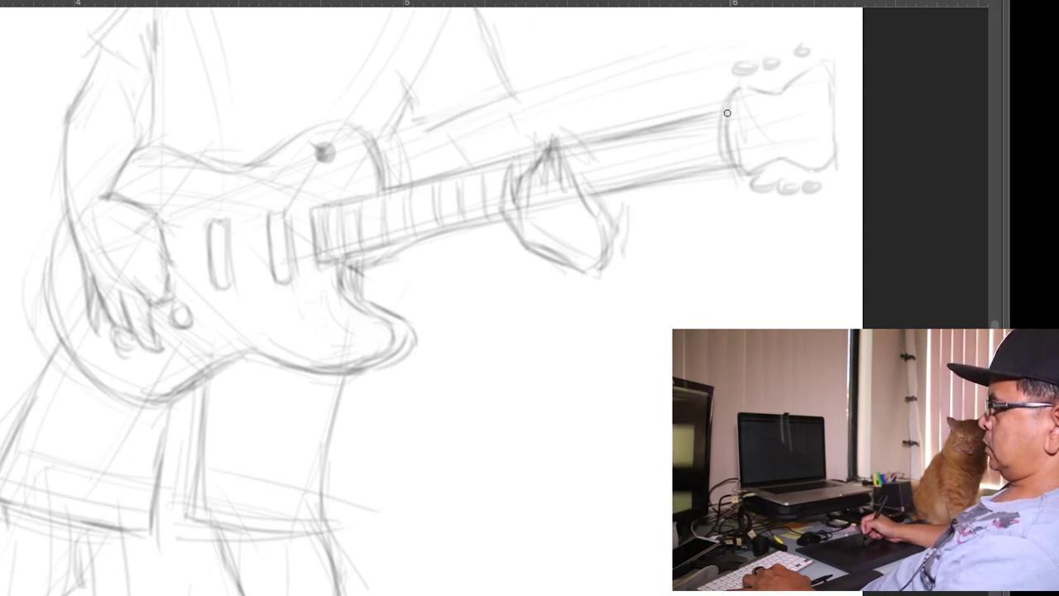
{"action": "left_click_drag", "start_coordinate": [727, 113], "coordinate": [747, 172]}
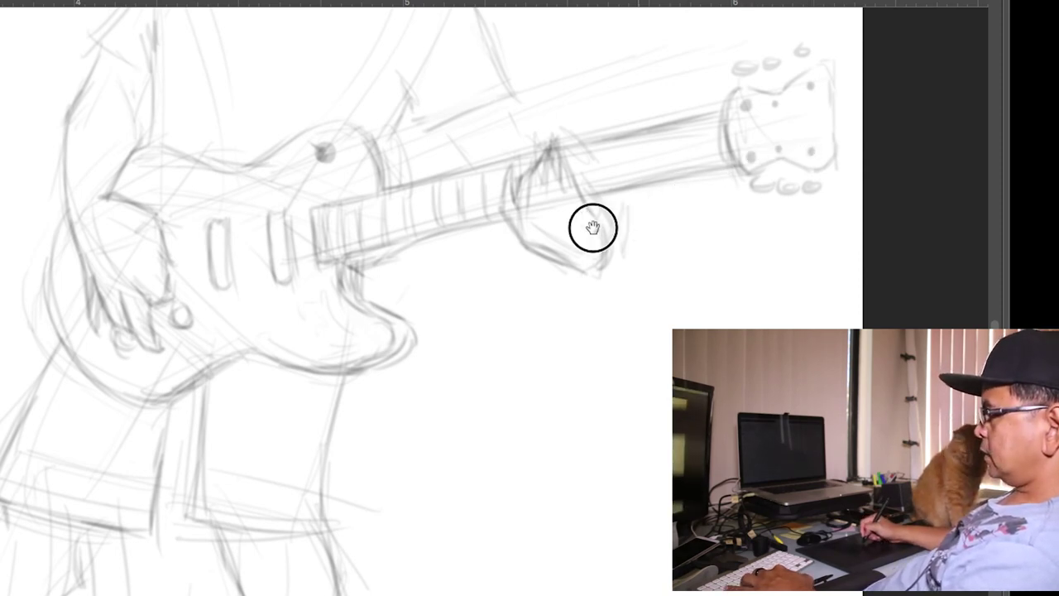
Redraw the tuning pegs along the headstock's upper edge as larger, squarer shapes.
{"action": "left_click_drag", "start_coordinate": [593, 227], "coordinate": [485, 253]}
{"action": "left_click_drag", "start_coordinate": [652, 198], "coordinate": [716, 211]}
{"action": "left_click_drag", "start_coordinate": [655, 88], "coordinate": [671, 90]}
{"action": "left_click_drag", "start_coordinate": [688, 78], "coordinate": [702, 73]}
{"action": "left_click_drag", "start_coordinate": [637, 94], "coordinate": [636, 99]}
{"action": "left_click_drag", "start_coordinate": [610, 205], "coordinate": [561, 219]}
Bring back the interface panels, hide this guitarist's sketch with its photos, and show the goateed guitarist's sketch and references.
{"action": "left_click_drag", "start_coordinate": [436, 88], "coordinate": [576, 218]}
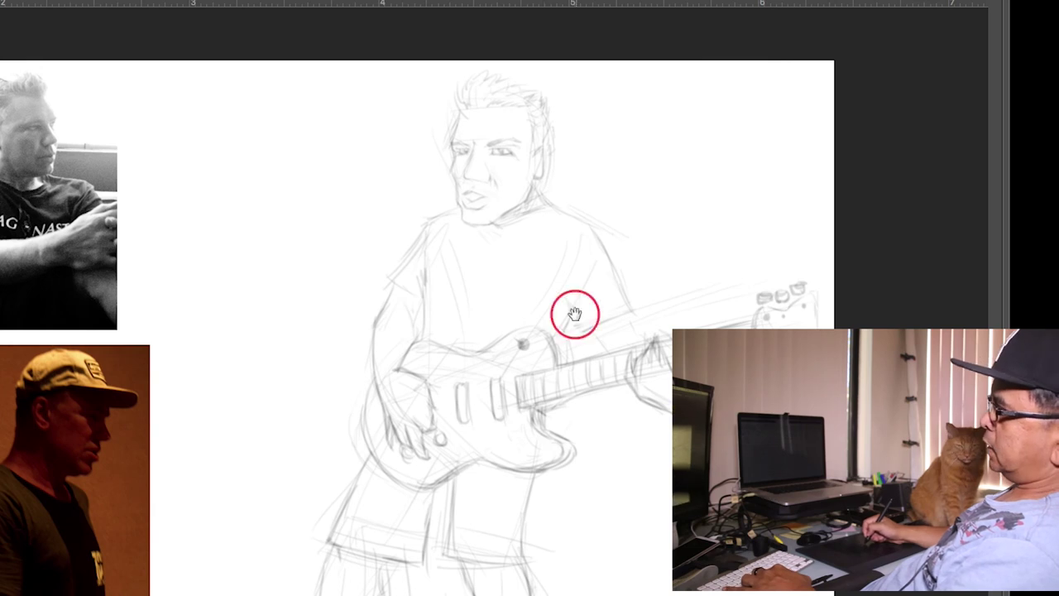
{"action": "mouse_move", "coordinate": [574, 309]}
{"action": "left_mouse_down"}
{"action": "mouse_move", "coordinate": [617, 311]}
{"action": "mouse_move", "coordinate": [579, 339]}
{"action": "mouse_move", "coordinate": [577, 323]}
{"action": "left_mouse_up"}
{"action": "key", "text": "Tab"}
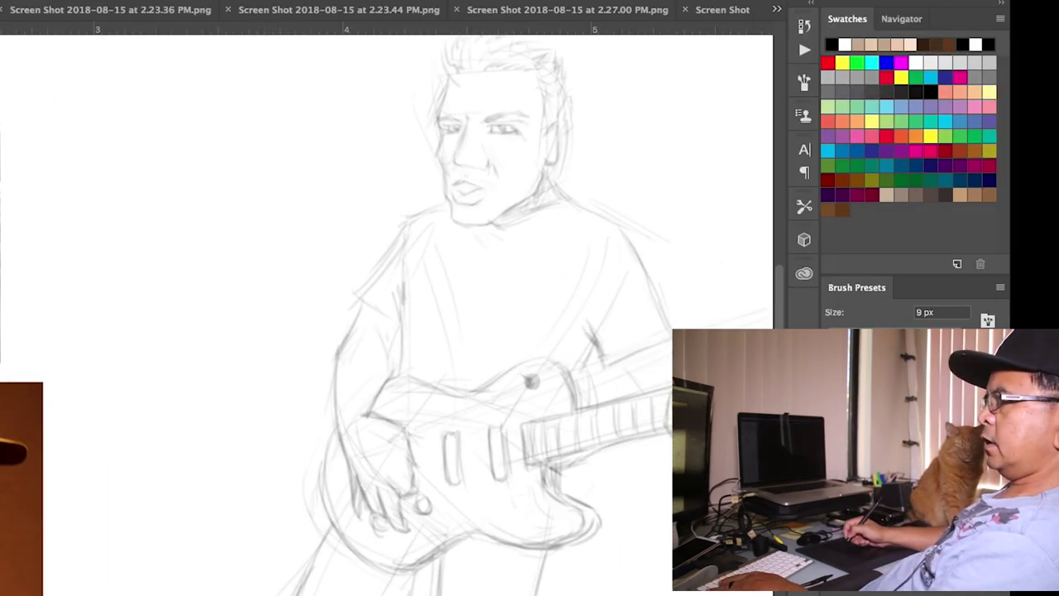
{"action": "key", "text": "super+BackSpace"}
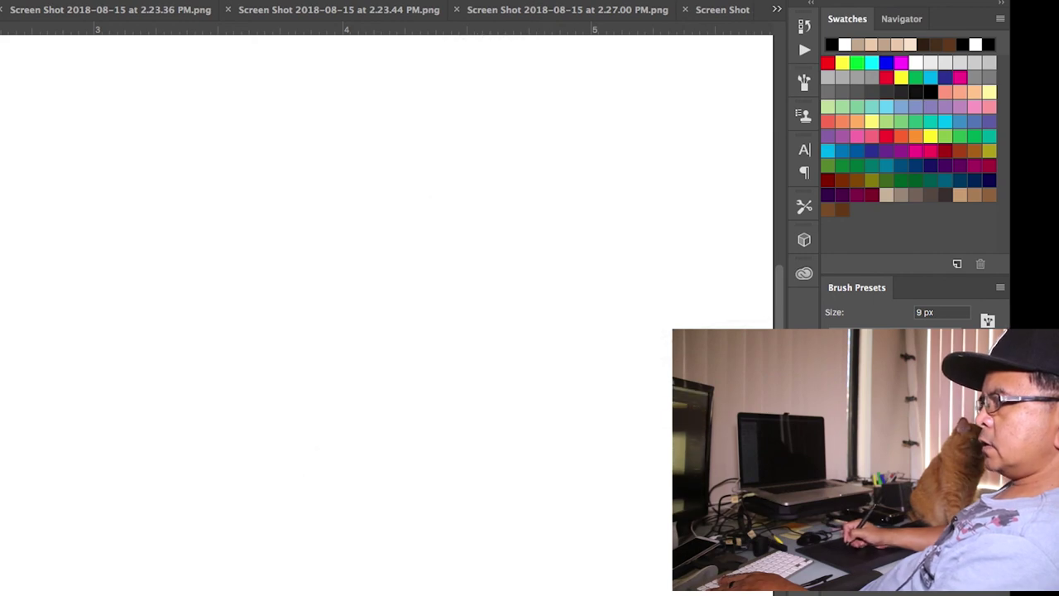
{"action": "key", "text": "super+z"}
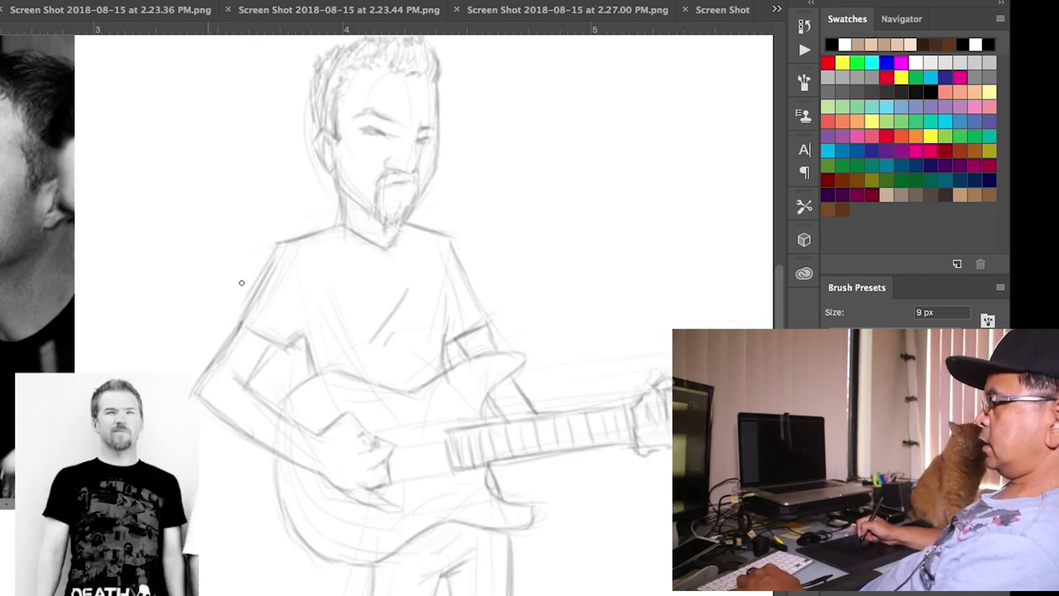
Review the goateed guitarist's whole sketch beside its reference photos and hide them all.
{"action": "left_click_drag", "start_coordinate": [347, 268], "coordinate": [292, 310]}
{"action": "left_click", "coordinate": [293, 310], "text": "alt"}
{"action": "left_click", "coordinate": [176, 330]}
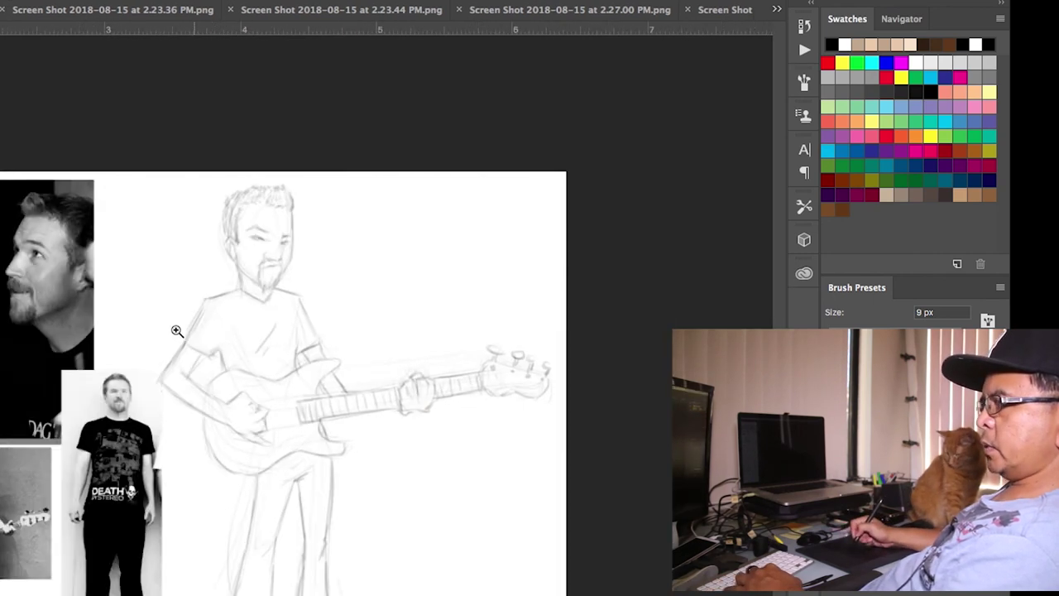
{"action": "key", "text": "super+BackSpace"}
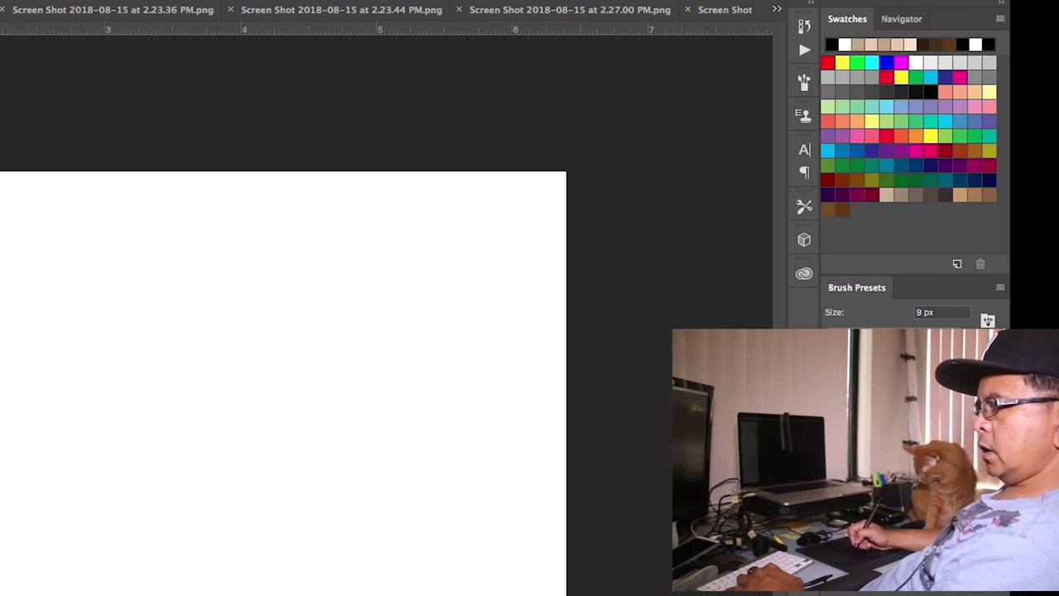